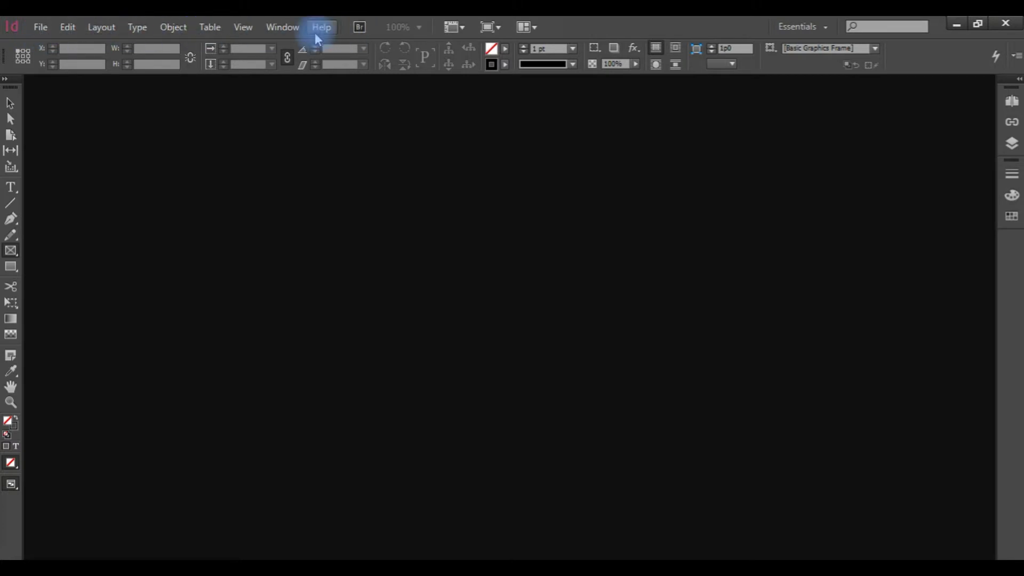
# Step: Browse the File, Edit, Layout and Object menus
pyautogui.click(42, 29)
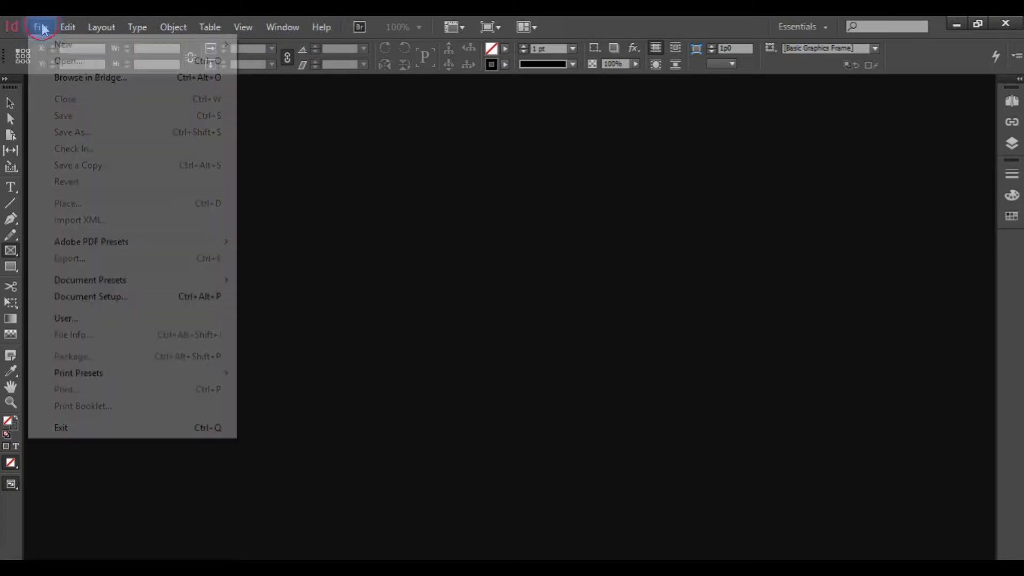
pyautogui.click(48, 28)
pyautogui.click(52, 30)
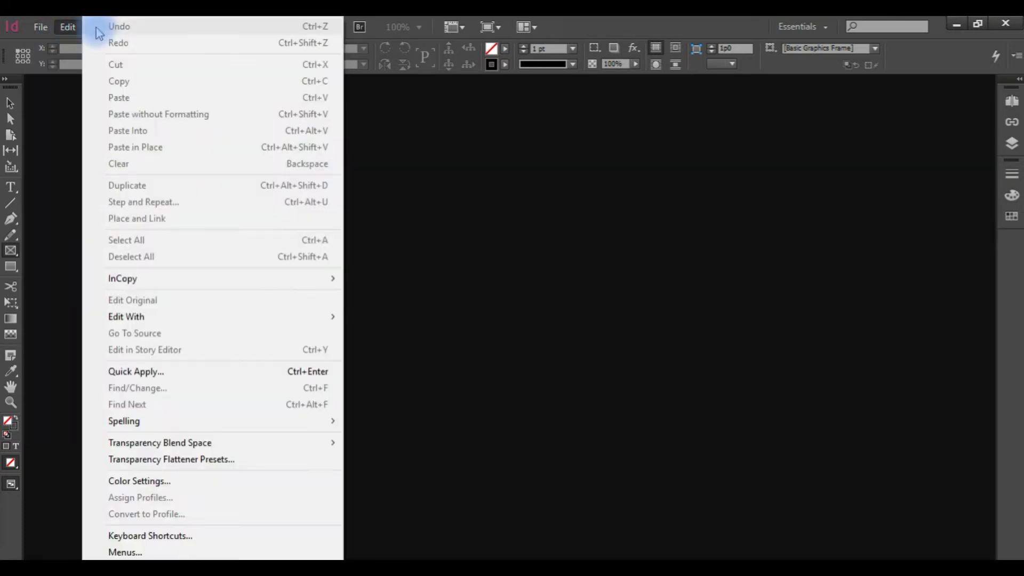
pyautogui.click(379, 24)
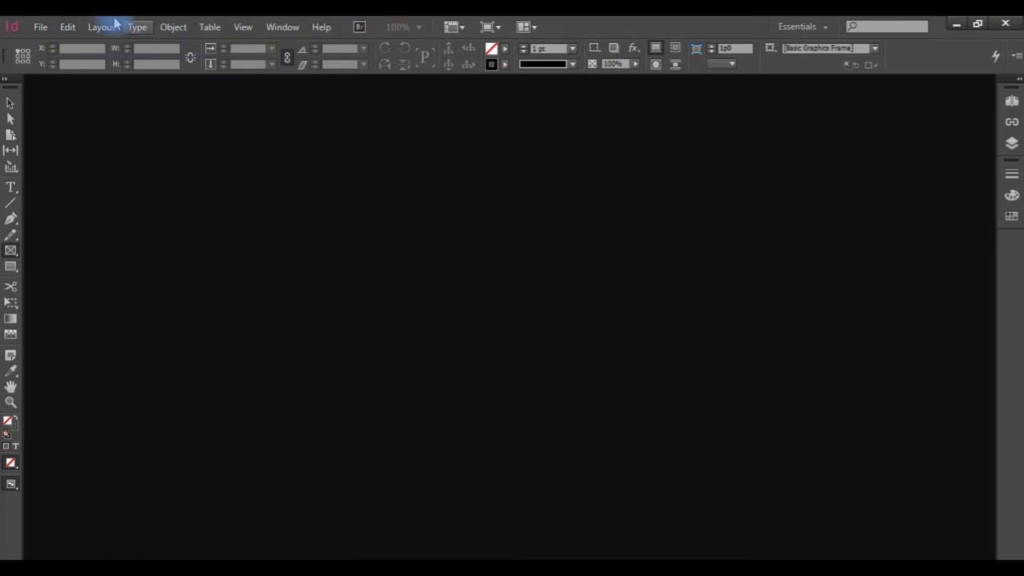
pyautogui.click(43, 28)
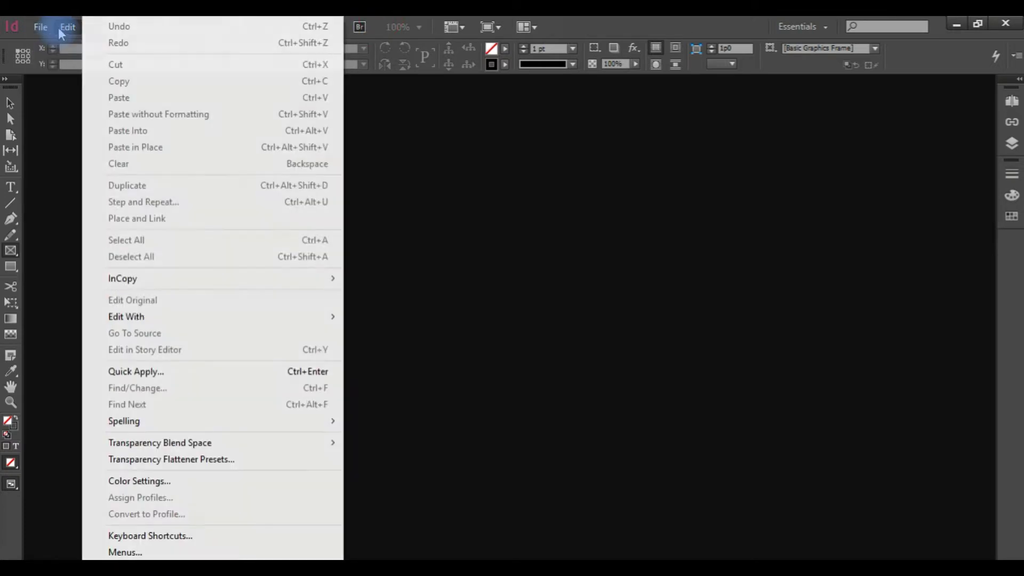
pyautogui.click(63, 27)
pyautogui.click(92, 30)
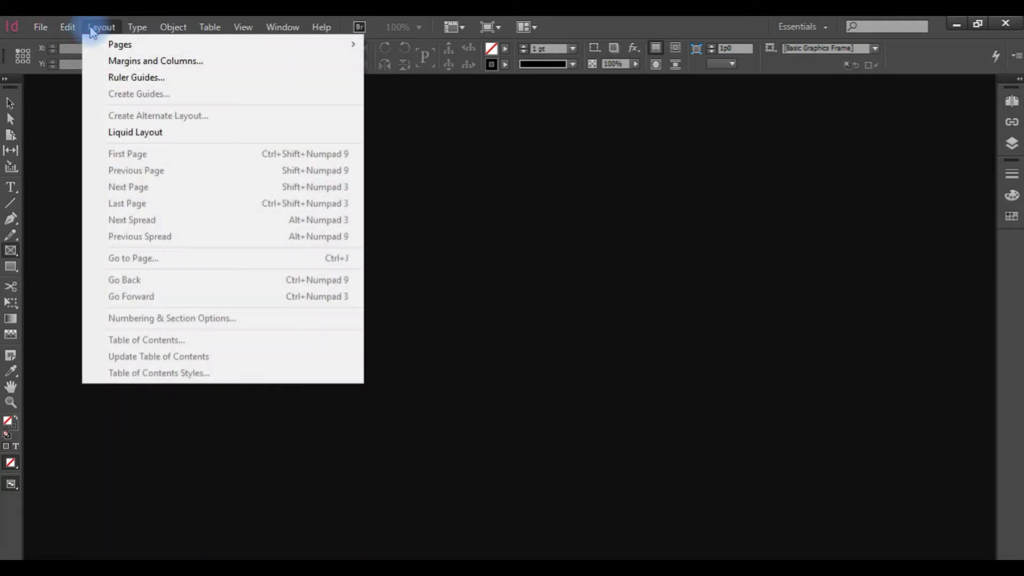
pyautogui.moveTo(131, 31)
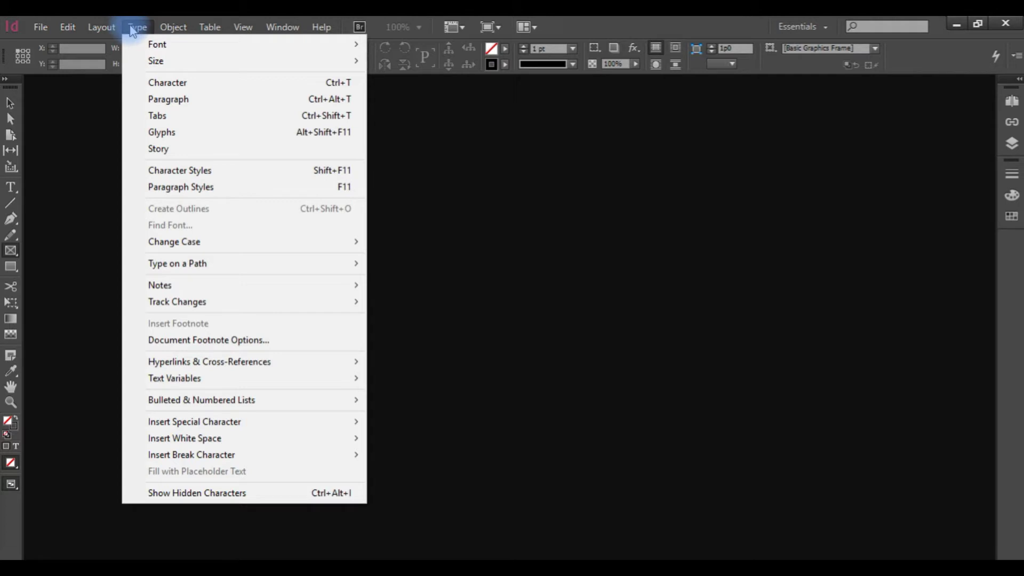
pyautogui.moveTo(176, 30)
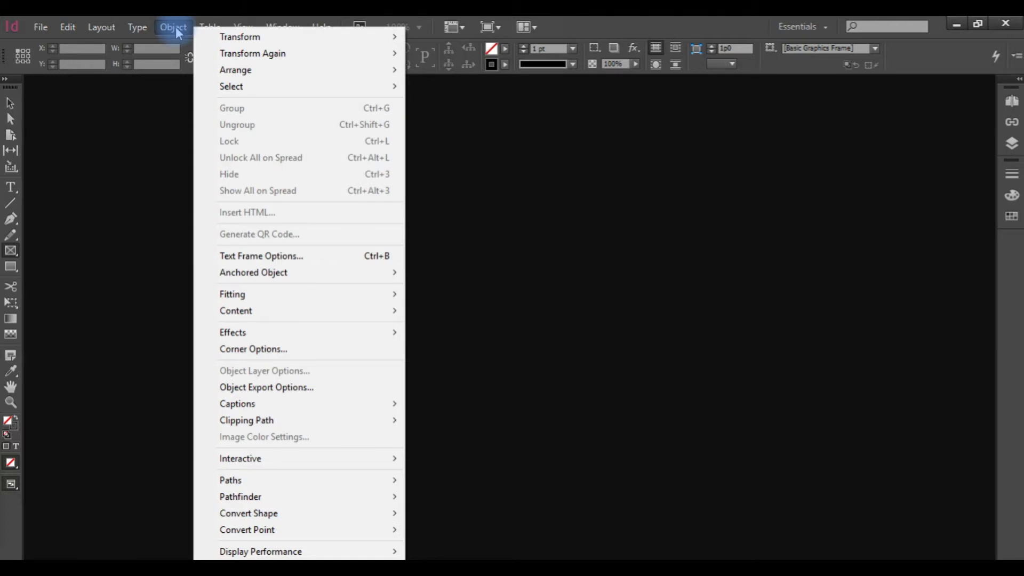
pyautogui.click(177, 32)
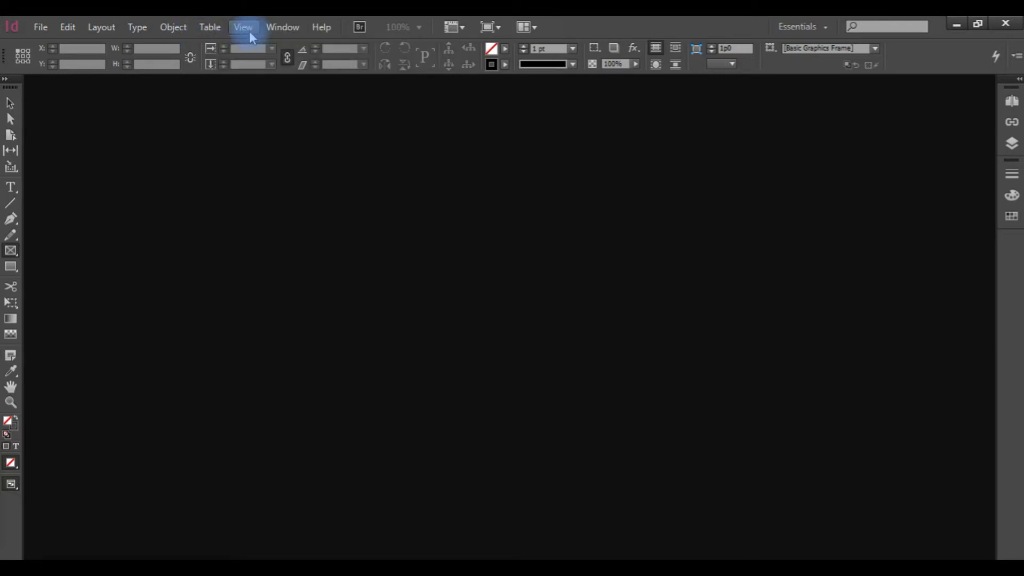
# Step: Browse the Window and Help menus
pyautogui.click(292, 27)
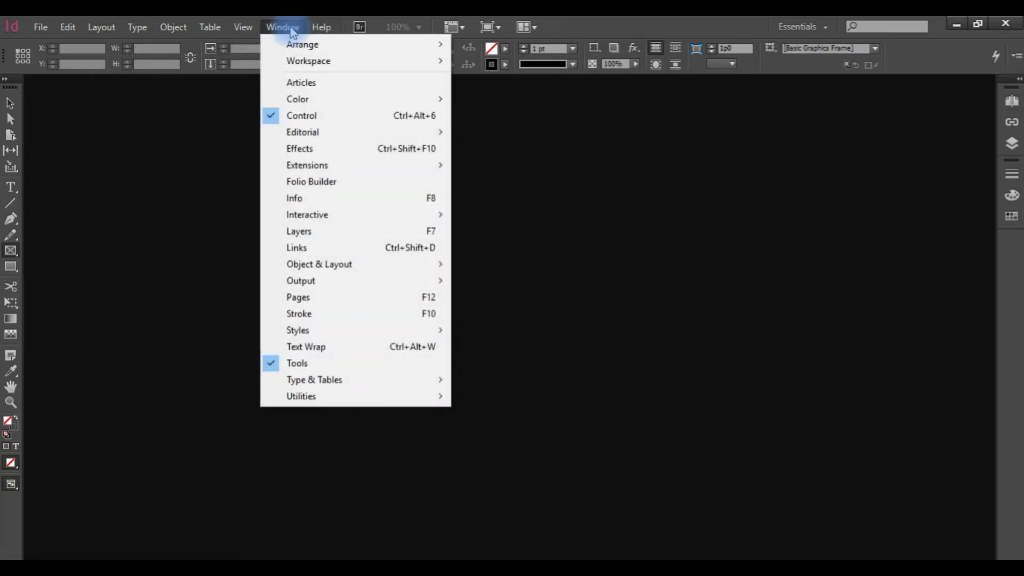
pyautogui.click(293, 29)
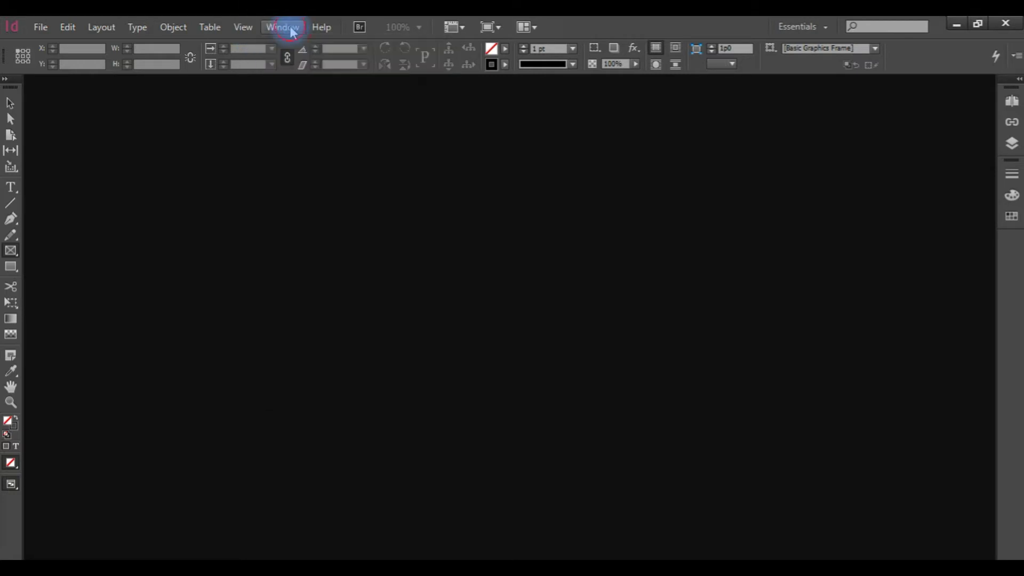
pyautogui.click(320, 28)
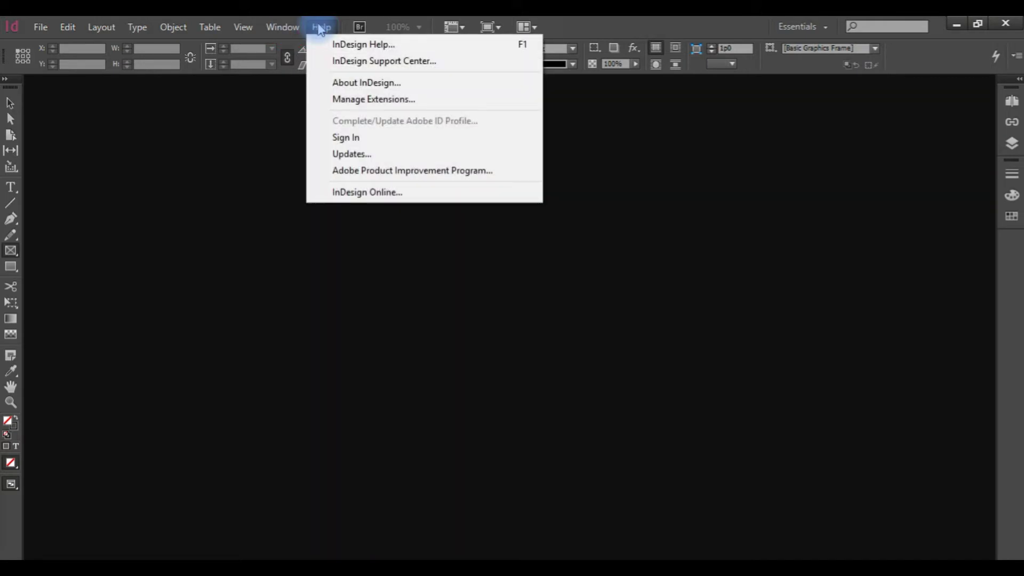
pyautogui.click(321, 27)
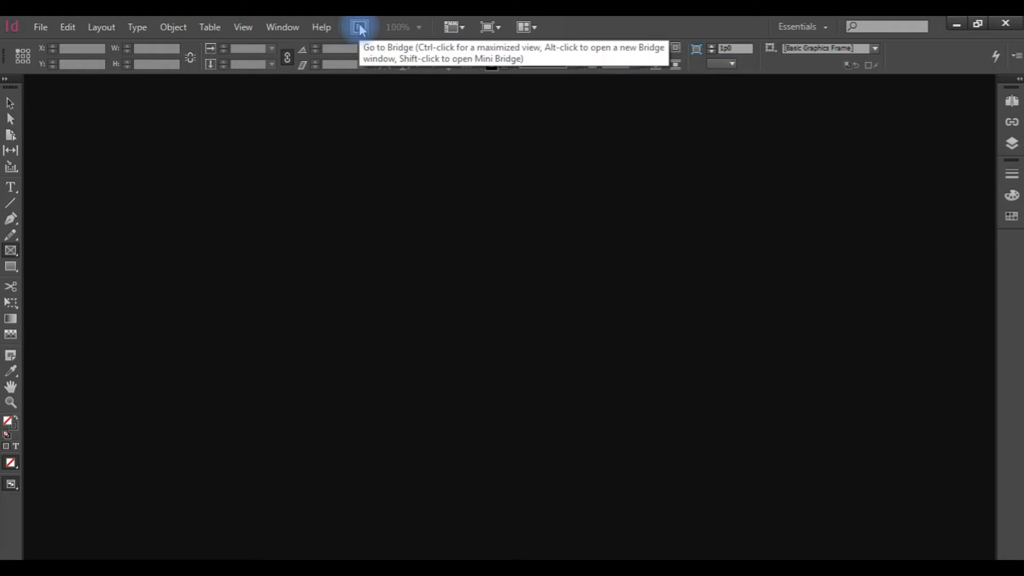
# Step: Browse the View Options, Screen Mode and Arrange Documents dropdowns, then open the File menu
pyautogui.click(459, 33)
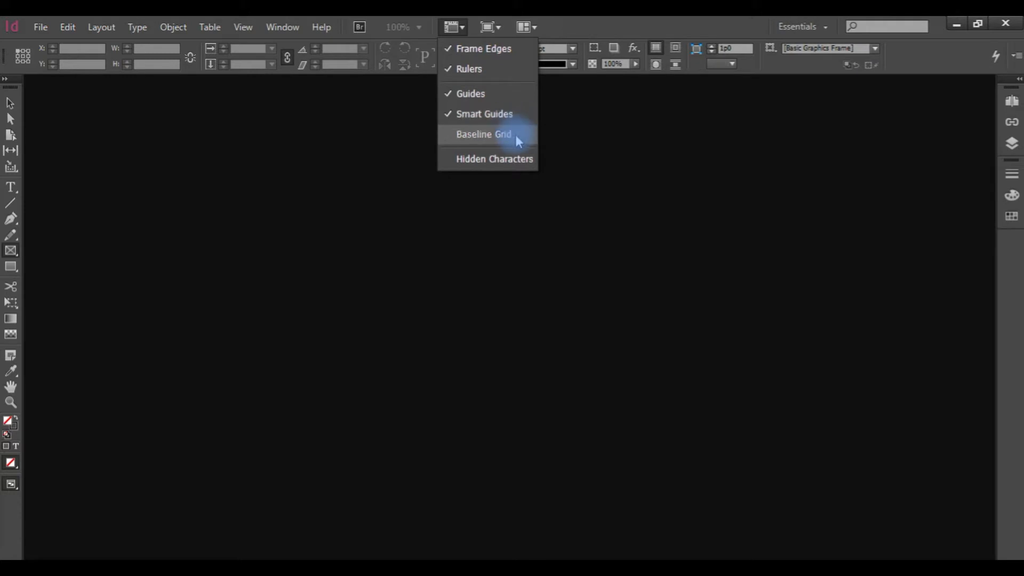
pyautogui.click(500, 34)
pyautogui.click(500, 34)
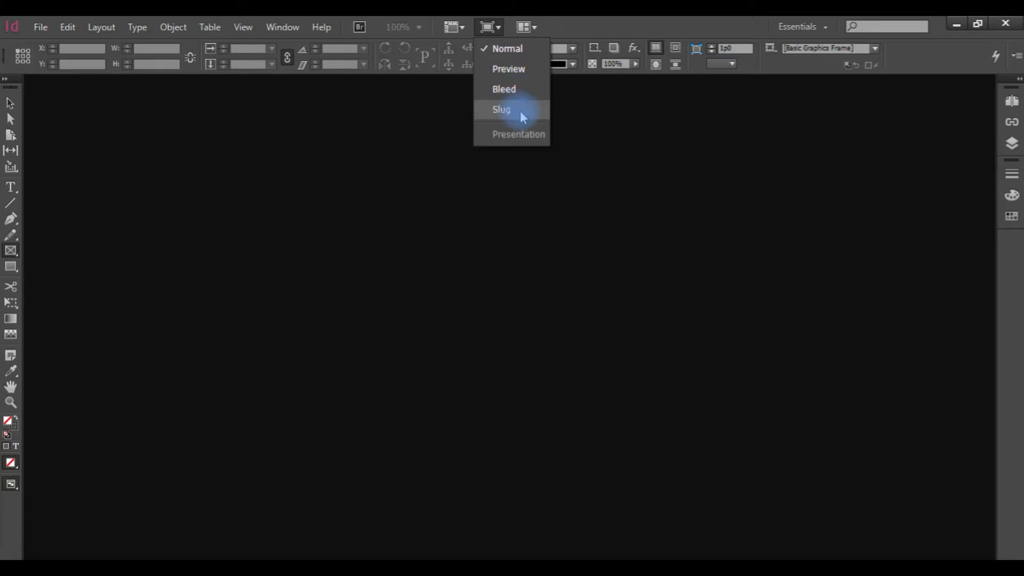
pyautogui.click(536, 28)
pyautogui.click(536, 28)
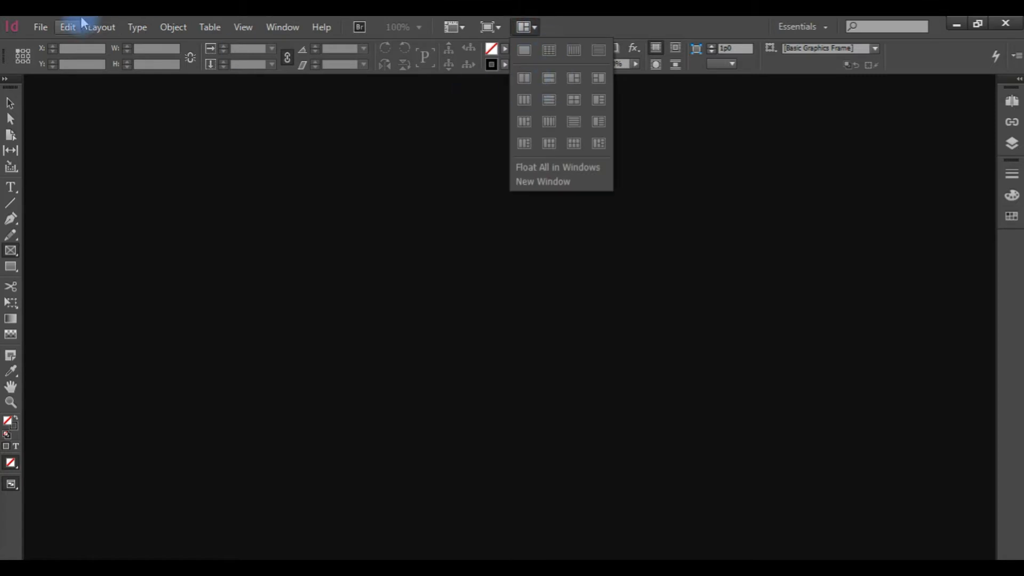
pyautogui.click(42, 30)
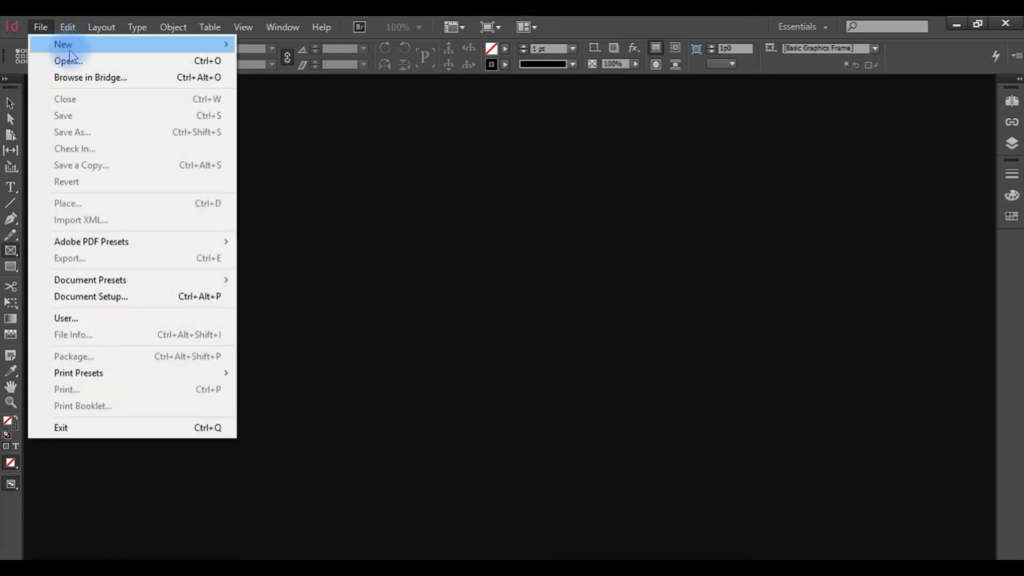
# Step: Create default documents Untitled-1, Untitled-2 and Untitled-3 via File > New and Ctrl+N, then show Untitled-1
pyautogui.moveTo(59, 44)
pyautogui.click(330, 47)
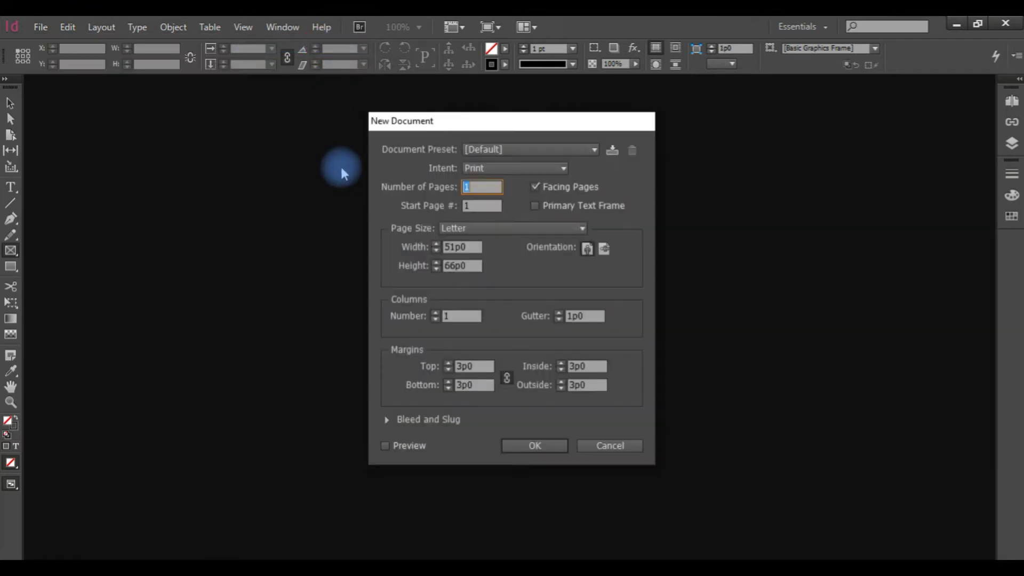
pyautogui.press('Return')
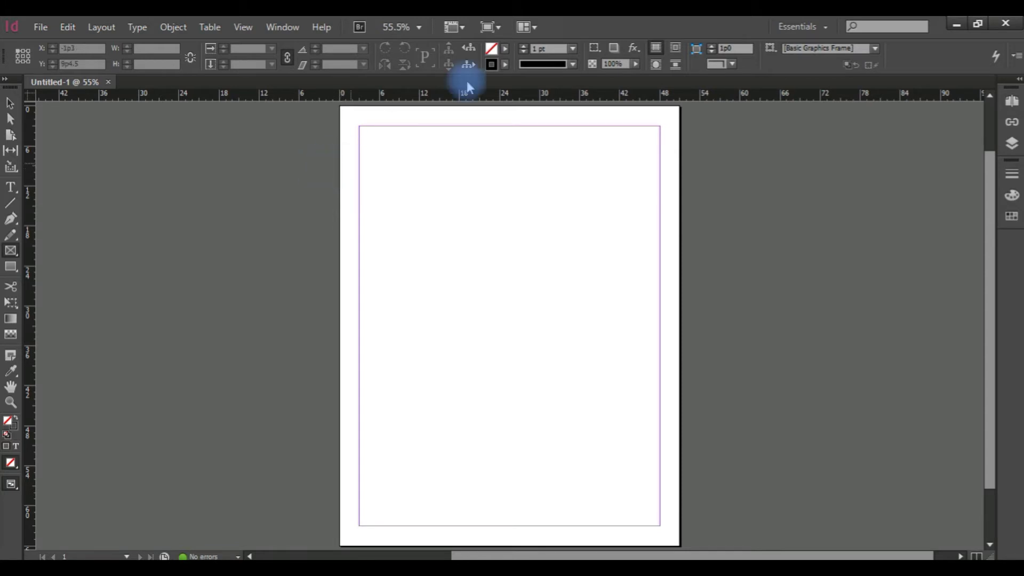
pyautogui.hotkey('ctrl', 'n')
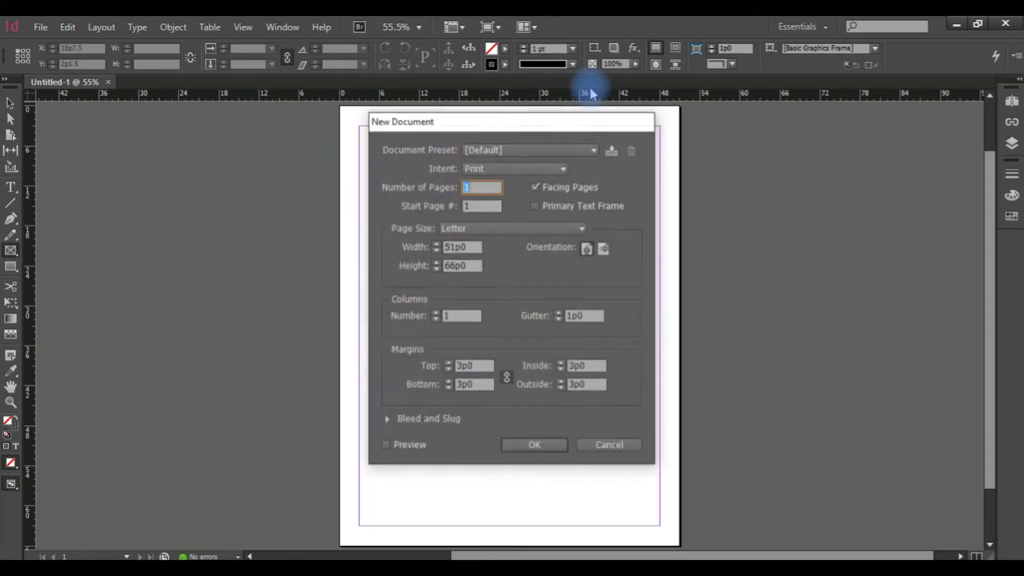
pyautogui.press('Return')
pyautogui.hotkey('ctrl', 'n')
pyautogui.press('Return')
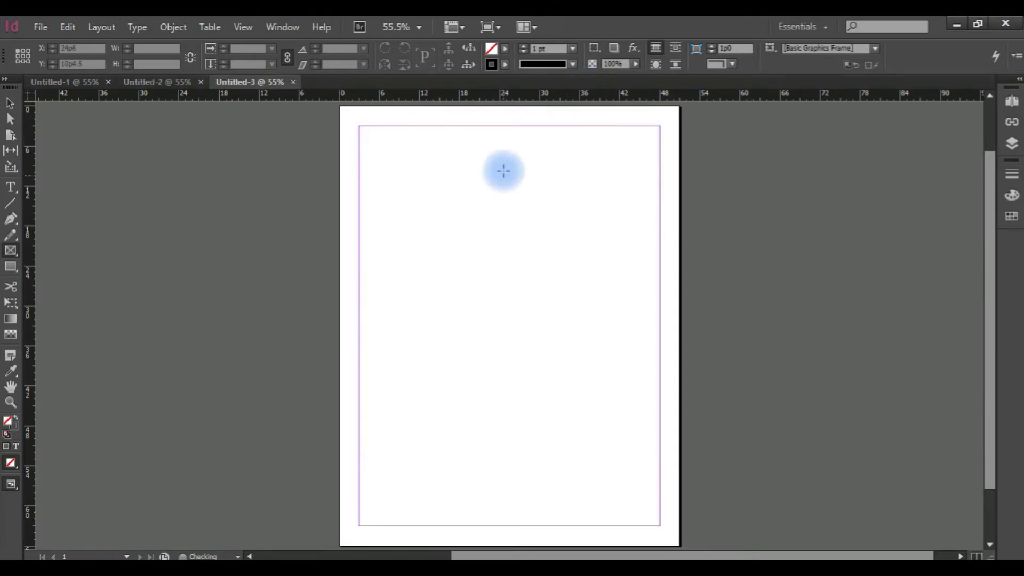
pyautogui.click(70, 85)
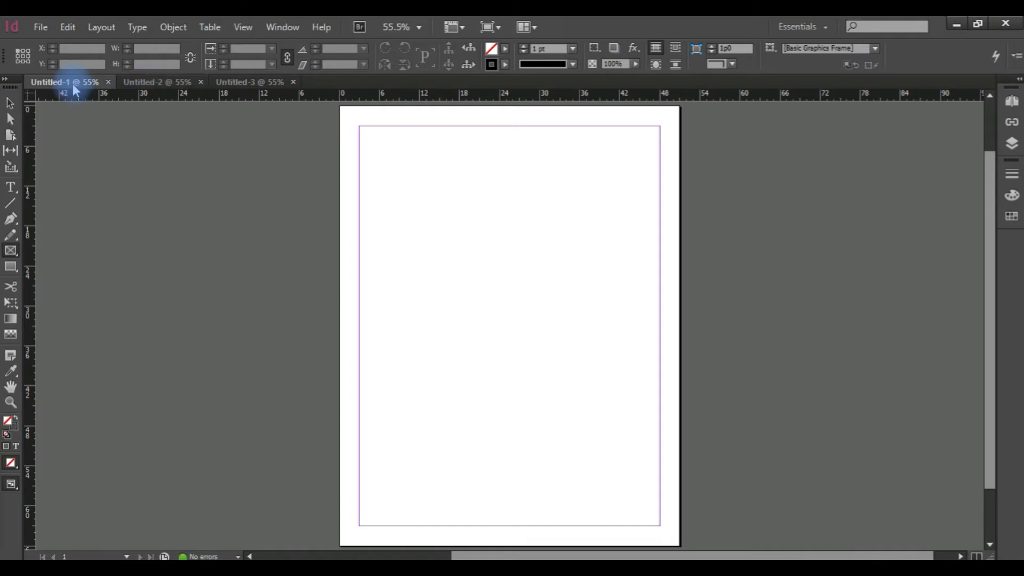
# Step: With Untitled-3 showing, try the two-plus-one, side-by-side and two-column document layouts
pyautogui.click(272, 85)
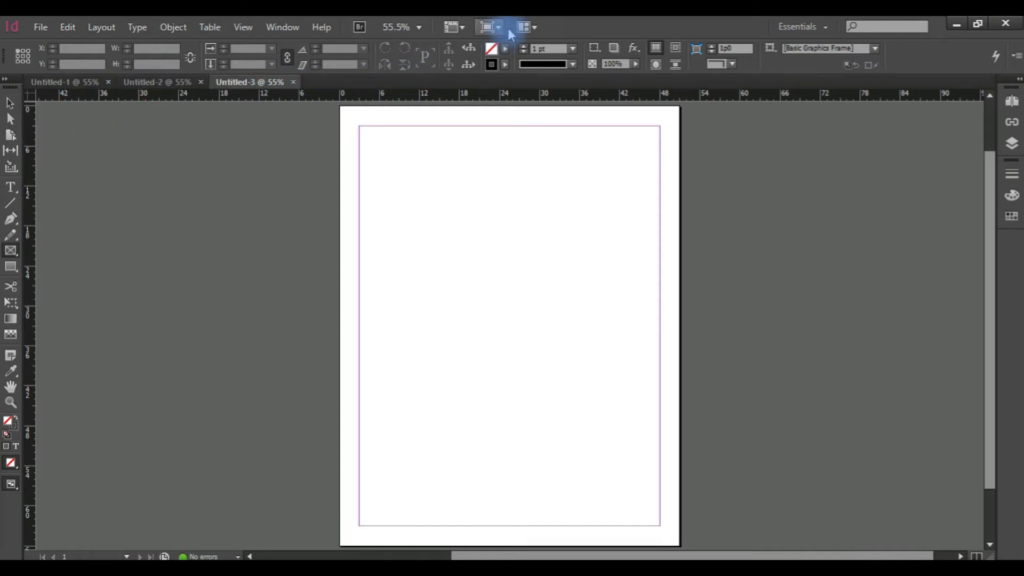
pyautogui.click(525, 29)
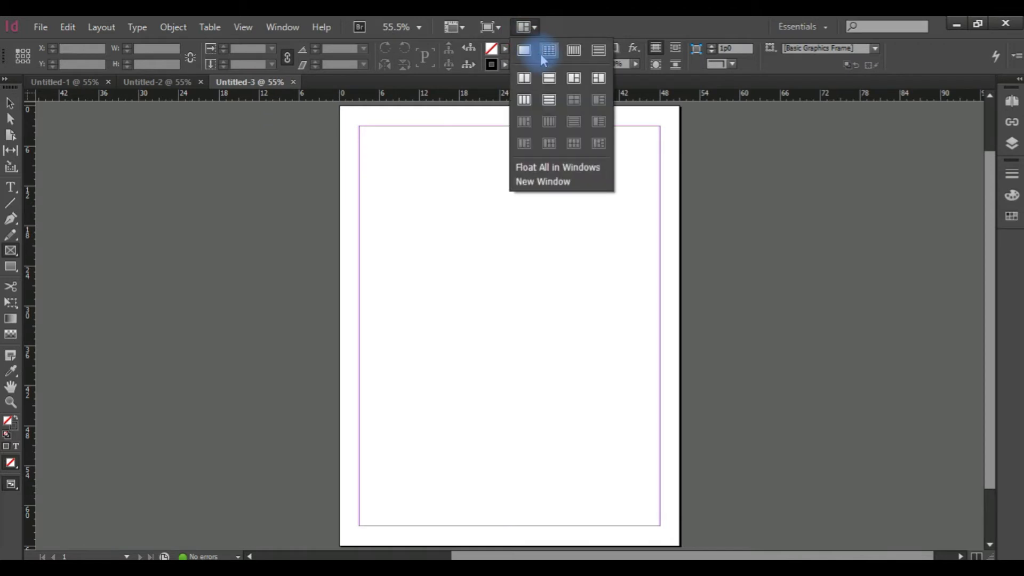
pyautogui.click(545, 52)
pyautogui.click(525, 27)
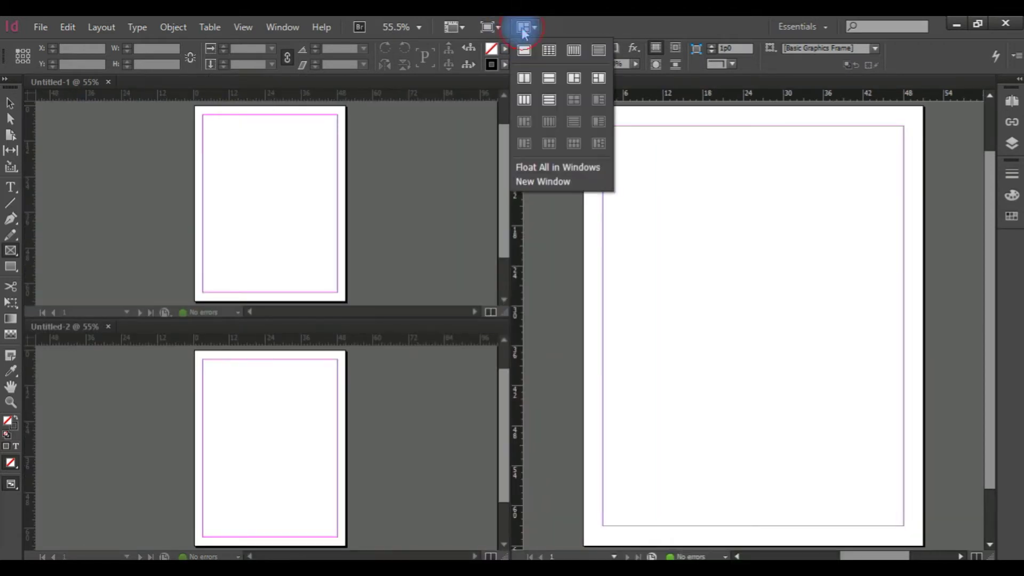
pyautogui.click(570, 47)
pyautogui.click(536, 31)
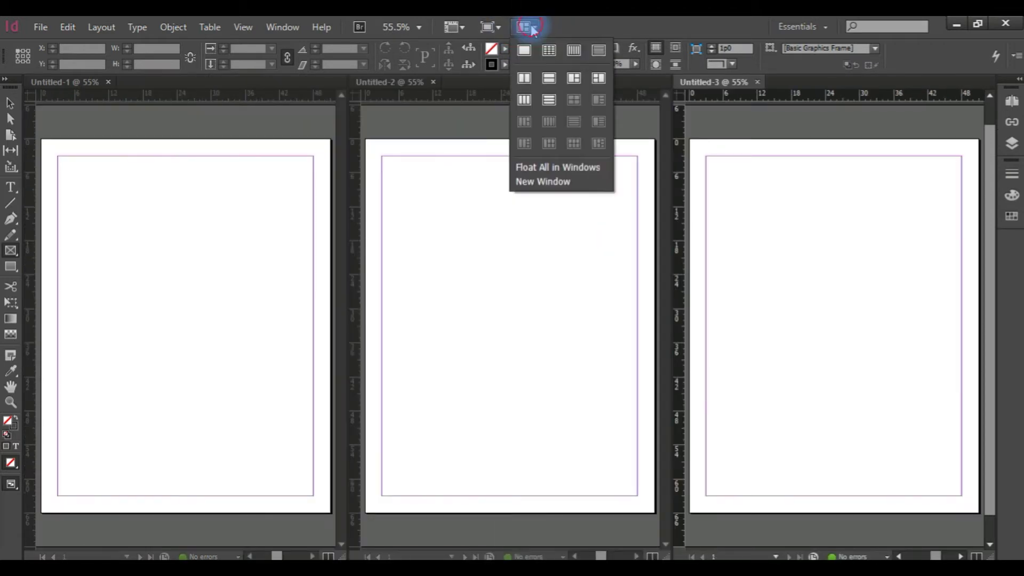
pyautogui.click(523, 78)
# Step: Stack the three documents as rows, then consolidate them all back into tabs
pyautogui.click(523, 30)
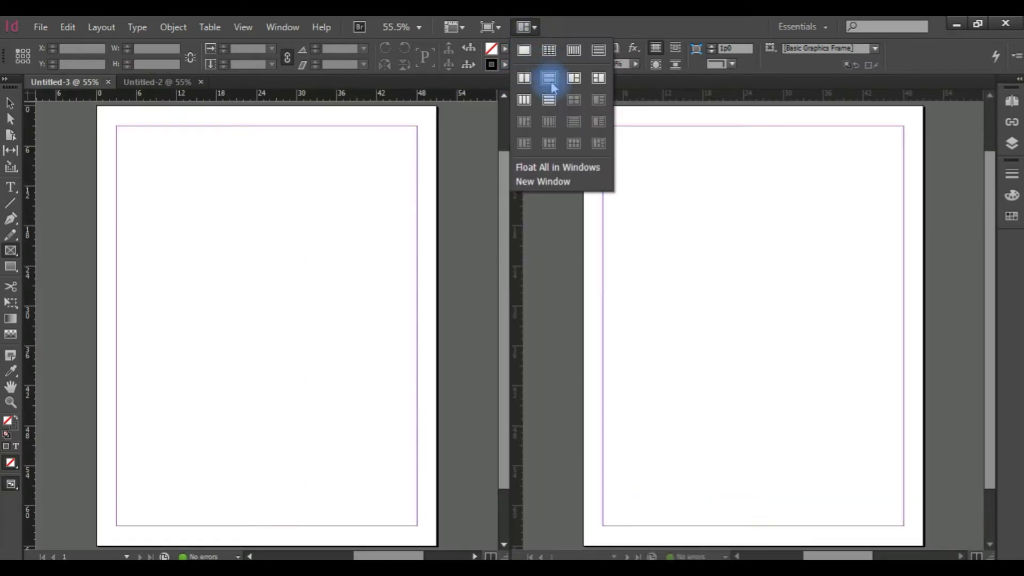
pyautogui.click(554, 102)
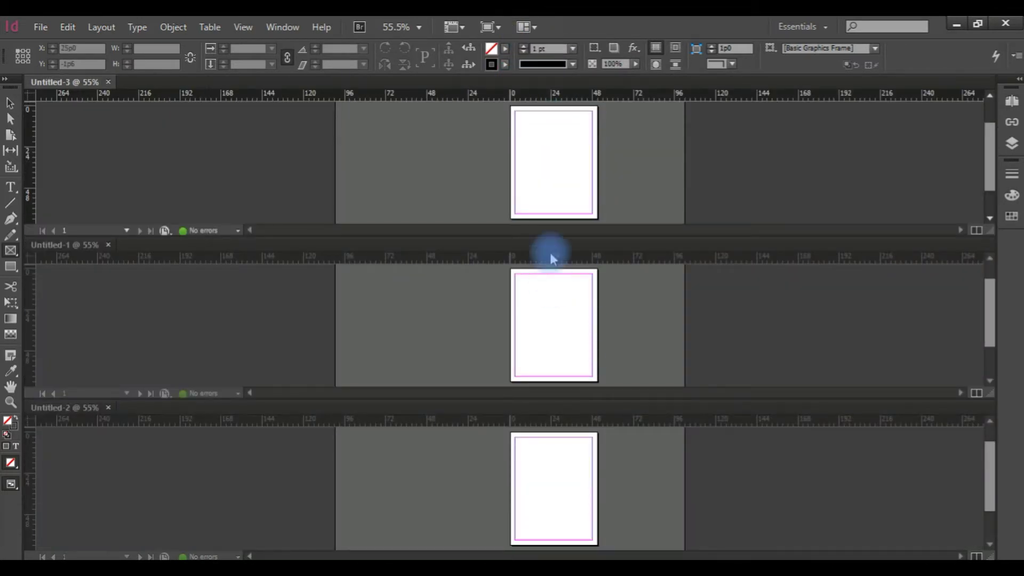
pyautogui.click(534, 29)
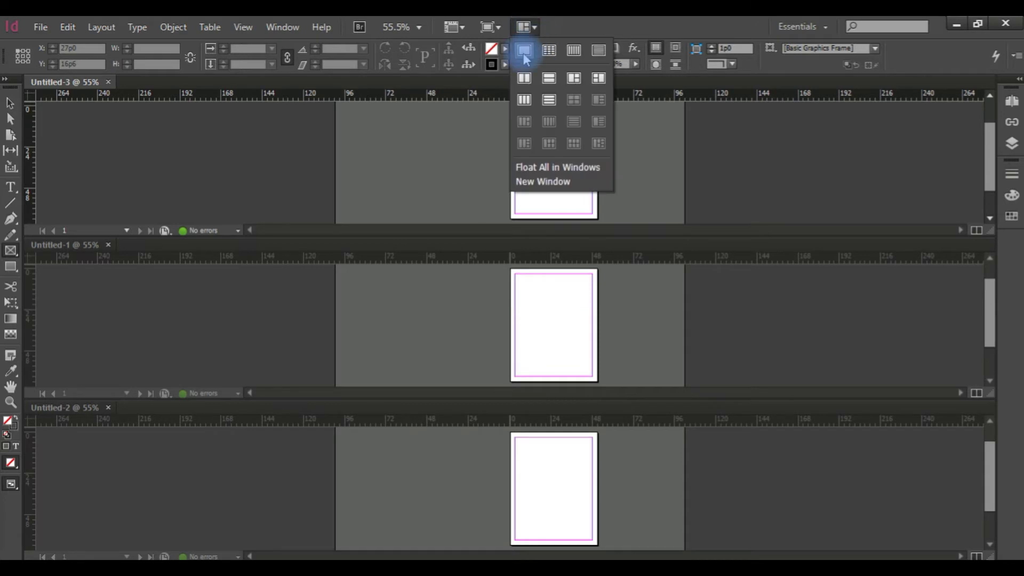
pyautogui.click(524, 48)
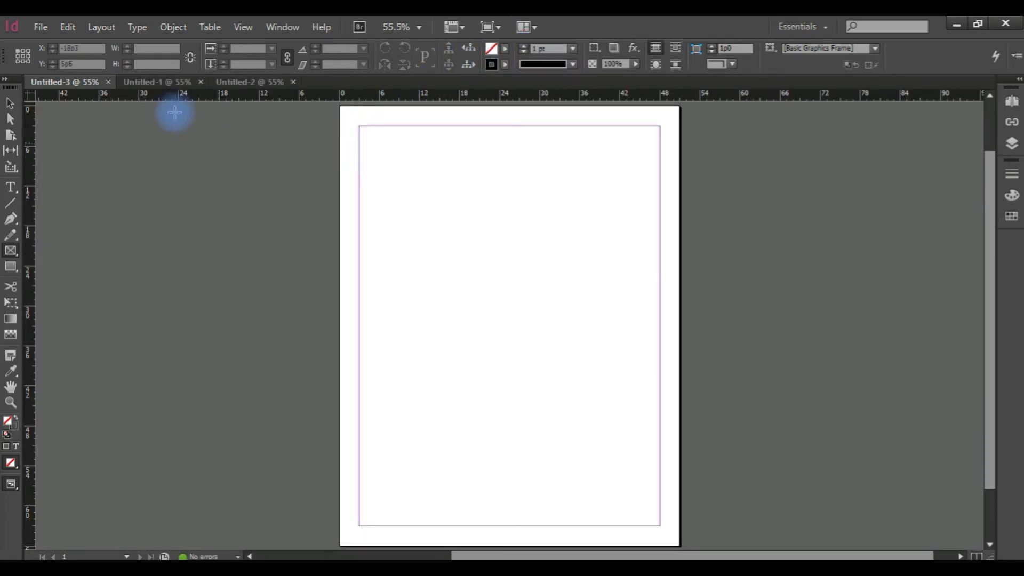
# Step: Float Untitled-3 as its own window, move it, then dock it back after Untitled-2
pyautogui.moveTo(63, 89); pyautogui.dragTo(247, 160)
pyautogui.moveTo(167, 86)
pyautogui.mouseDown()
pyautogui.moveTo(176, 151)
pyautogui.moveTo(142, 80)
pyautogui.moveTo(151, 98)
pyautogui.mouseUp()
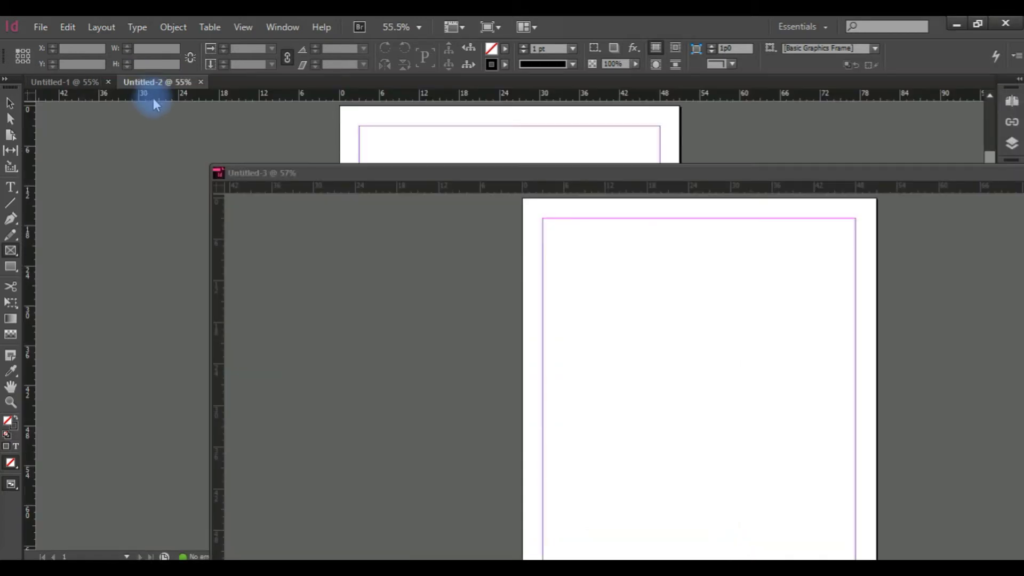
pyautogui.moveTo(263, 174); pyautogui.dragTo(252, 85)
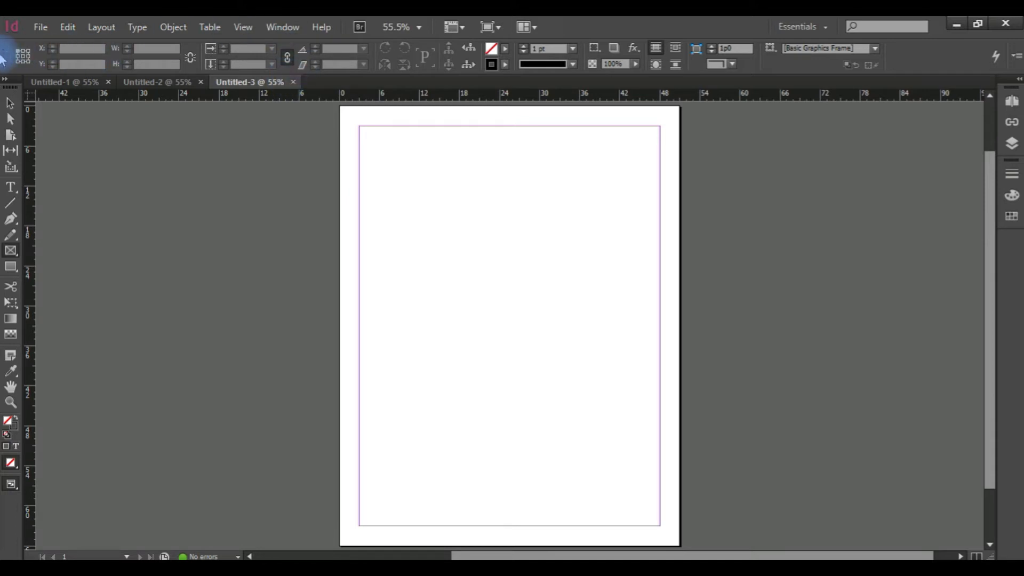
# Step: Choose Dock at Bottom from the Control panel's flyout menu
pyautogui.click(1016, 56)
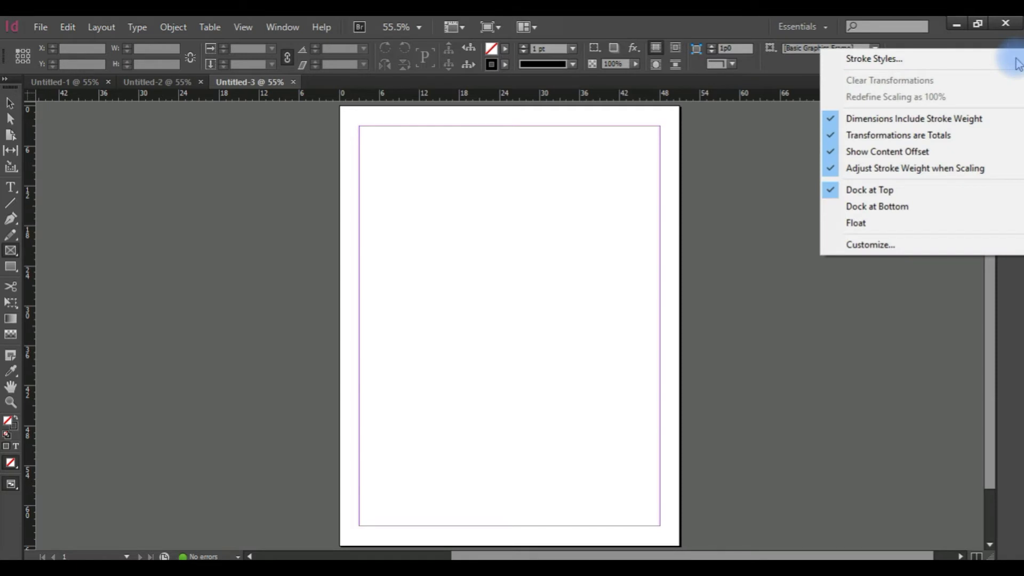
pyautogui.click(873, 206)
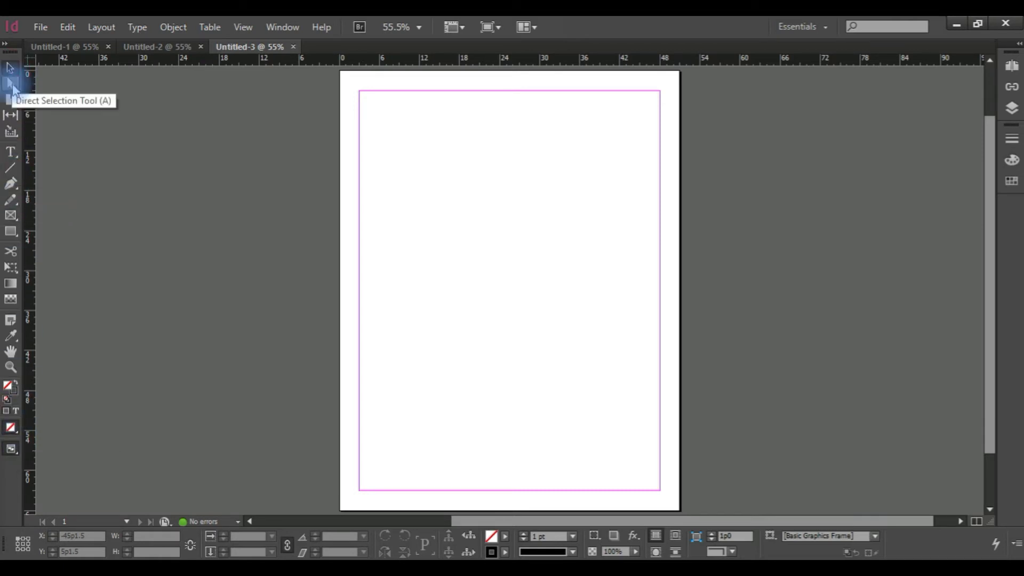
# Step: Select the Type tool and dock the Control panel back at the top
pyautogui.click(11, 117)
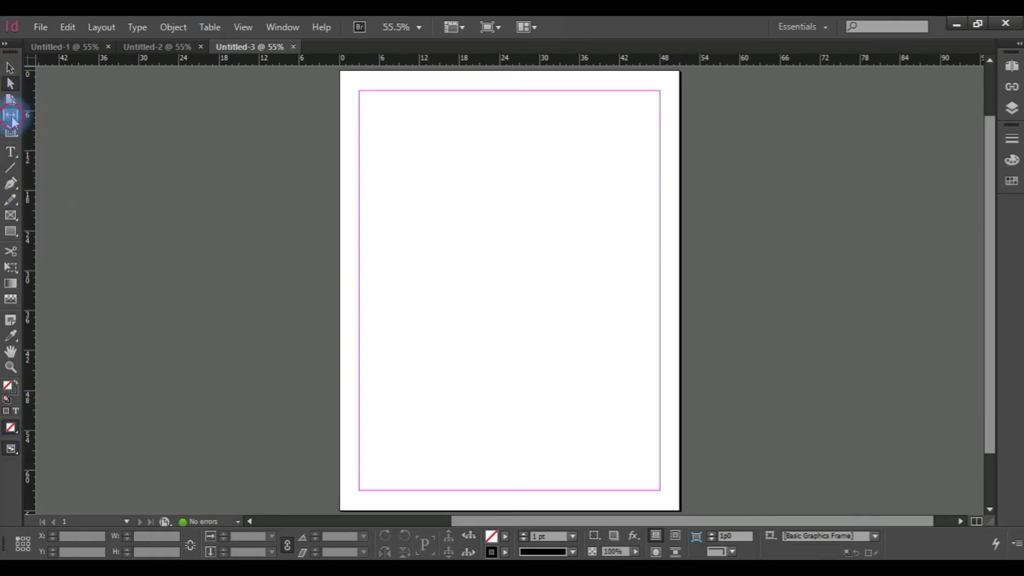
pyautogui.click(10, 153)
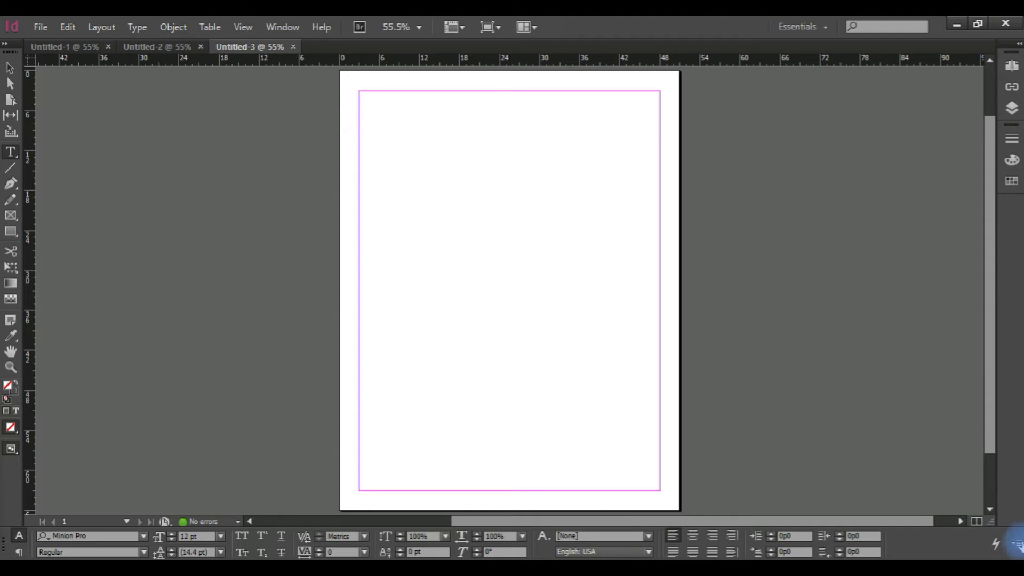
pyautogui.click(1016, 545)
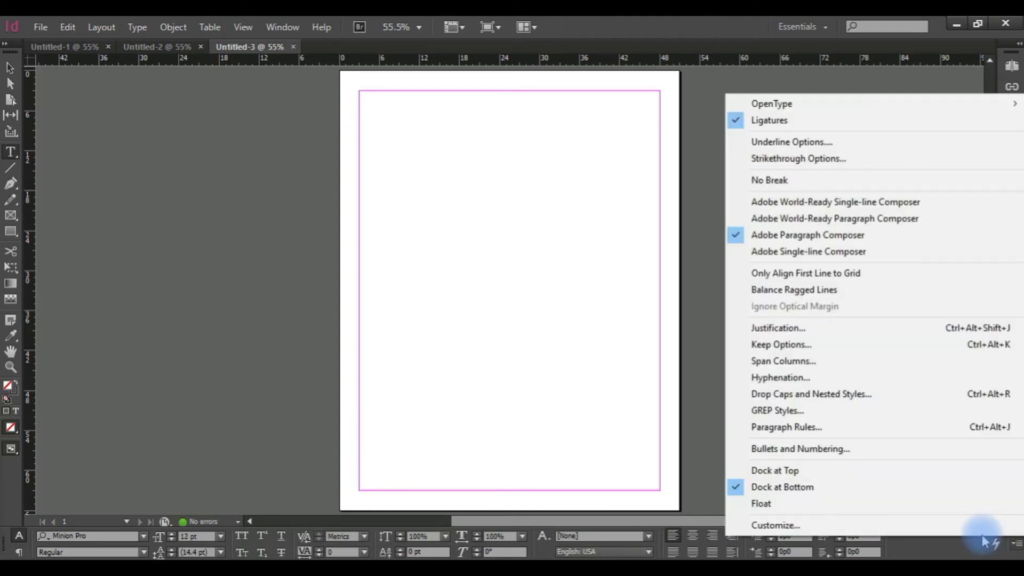
pyautogui.click(833, 478)
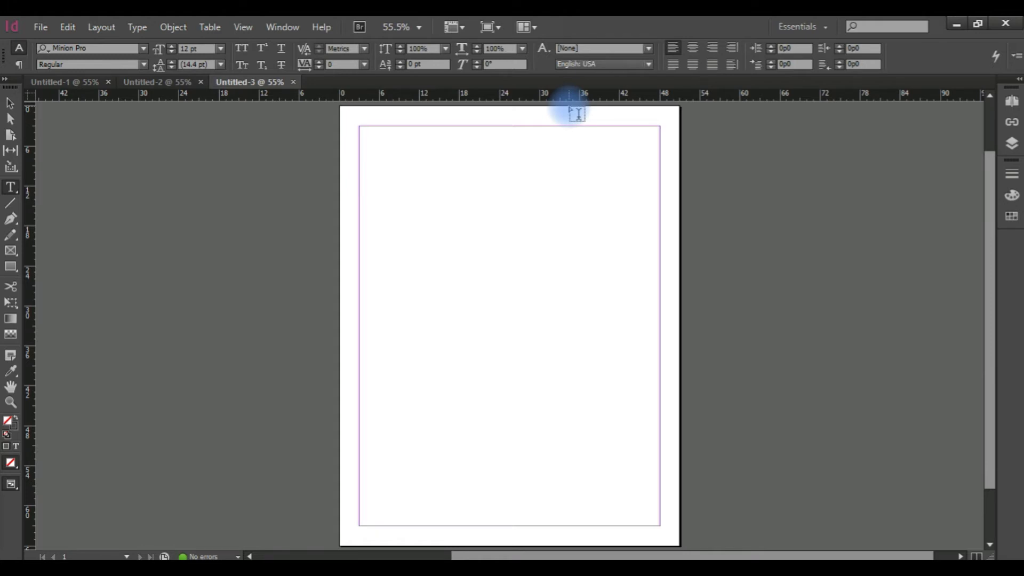
# Step: Zoom Untitled-3 to 300% from the zoom level list, then back to 100%
pyautogui.click(297, 26)
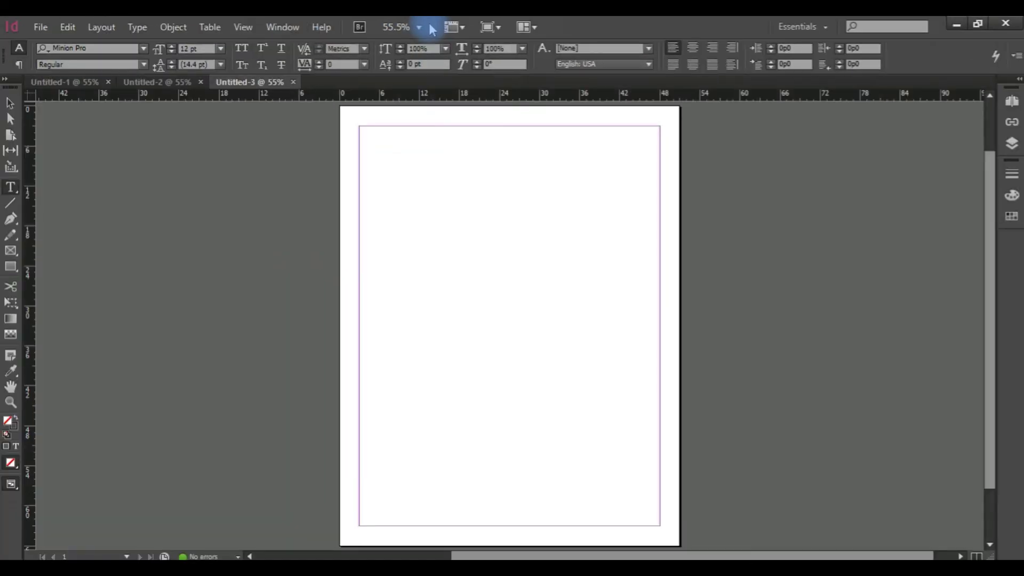
pyautogui.click(420, 28)
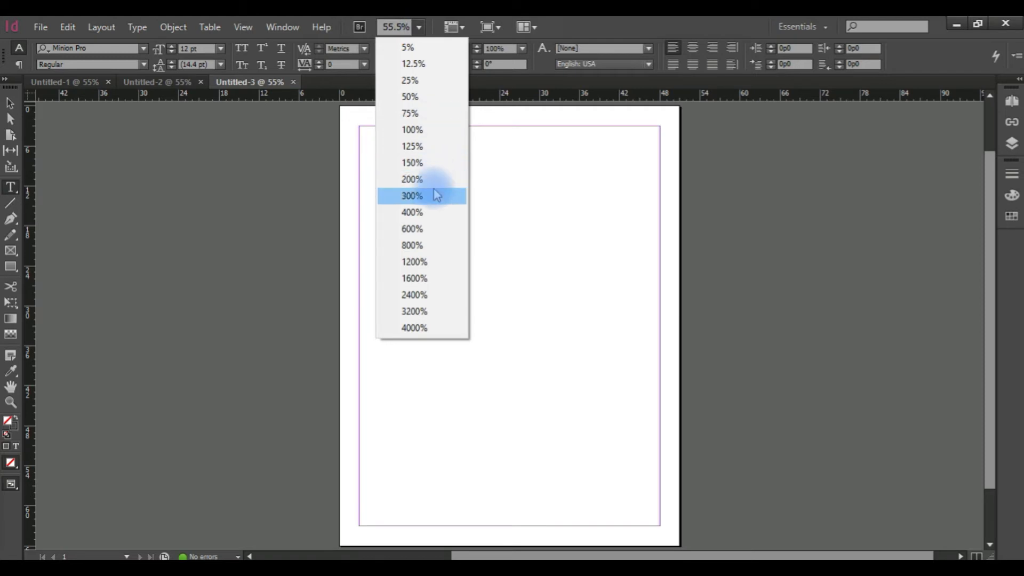
pyautogui.click(435, 195)
pyautogui.click(420, 27)
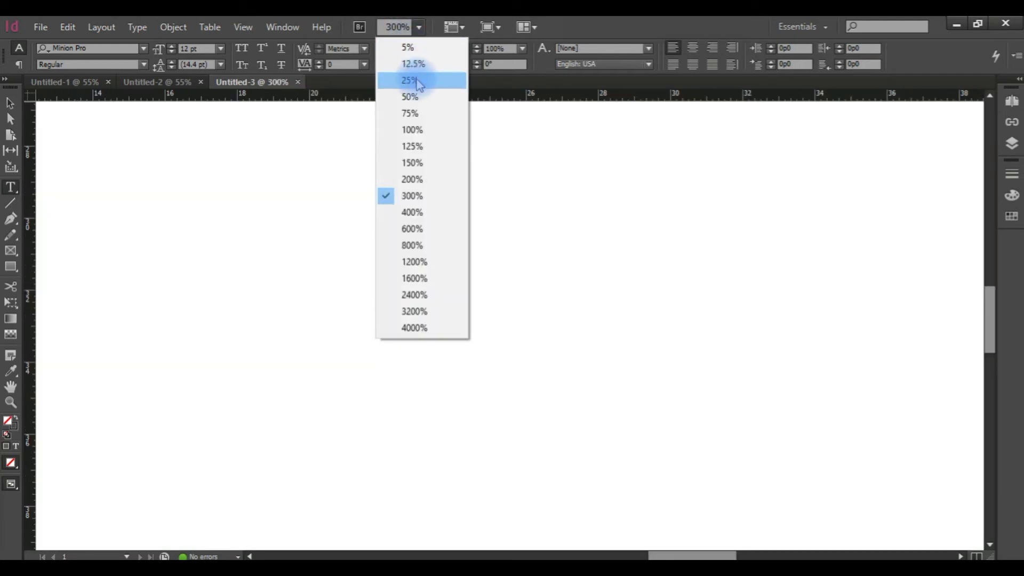
pyautogui.click(418, 130)
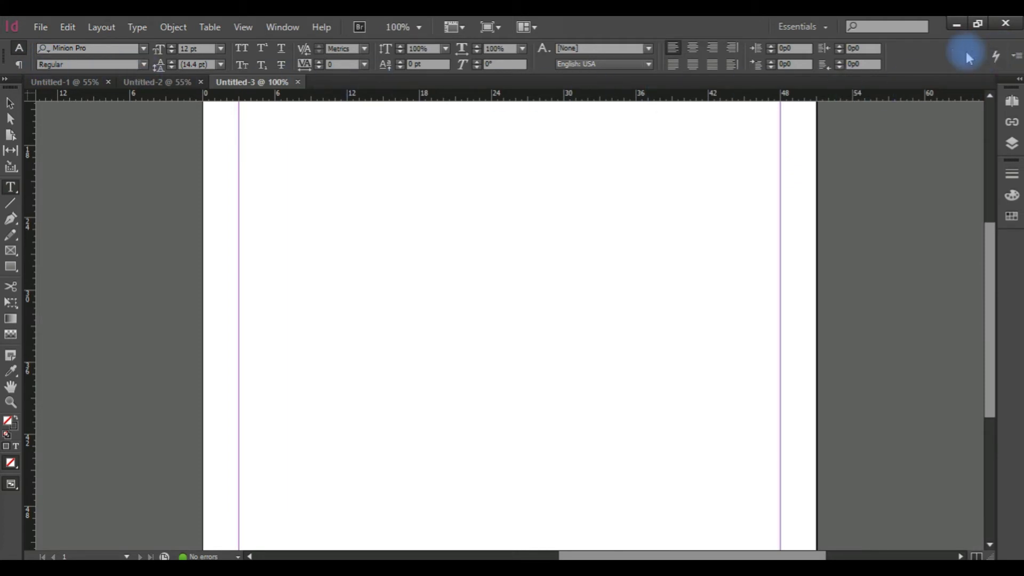
pyautogui.click(160, 82)
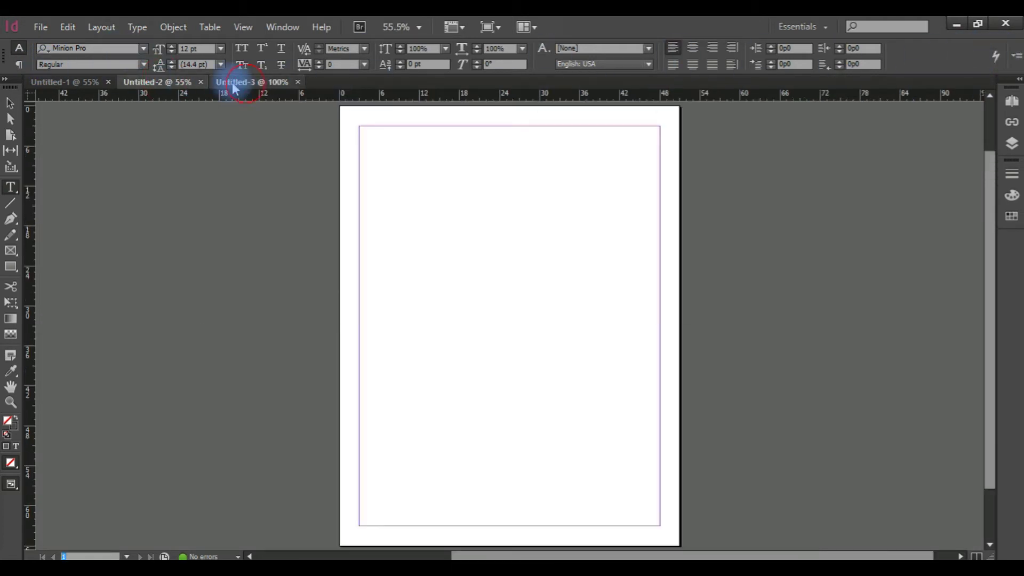
pyautogui.click(235, 86)
pyautogui.click(80, 82)
pyautogui.click(152, 82)
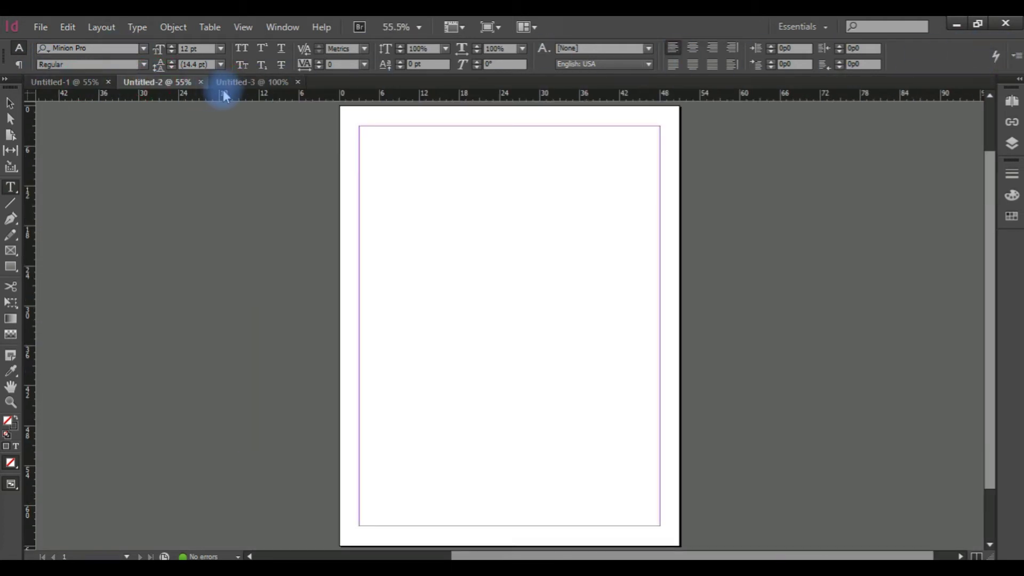
pyautogui.click(254, 83)
pyautogui.moveTo(250, 87); pyautogui.dragTo(166, 85)
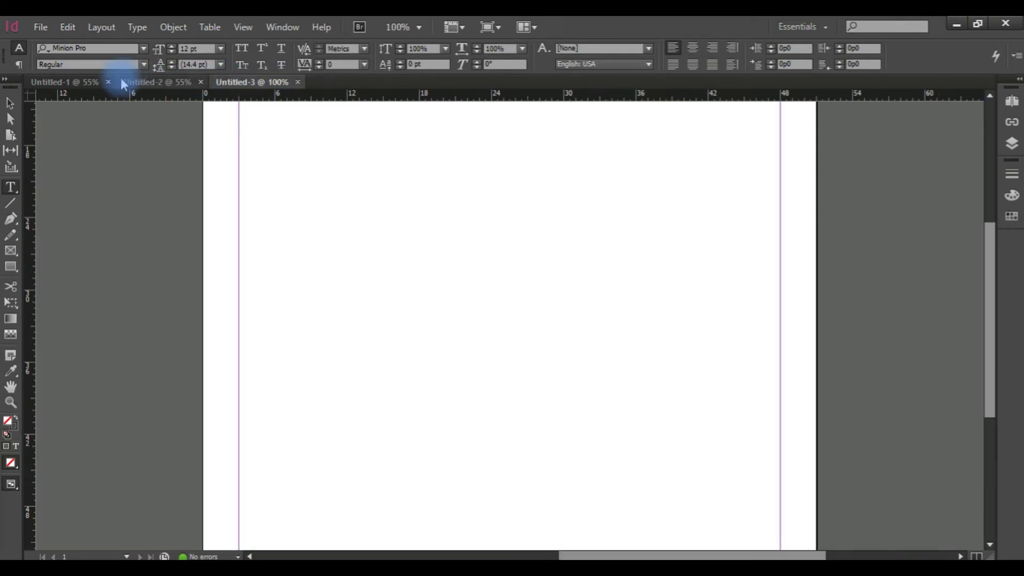
pyautogui.moveTo(75, 85); pyautogui.dragTo(48, 85)
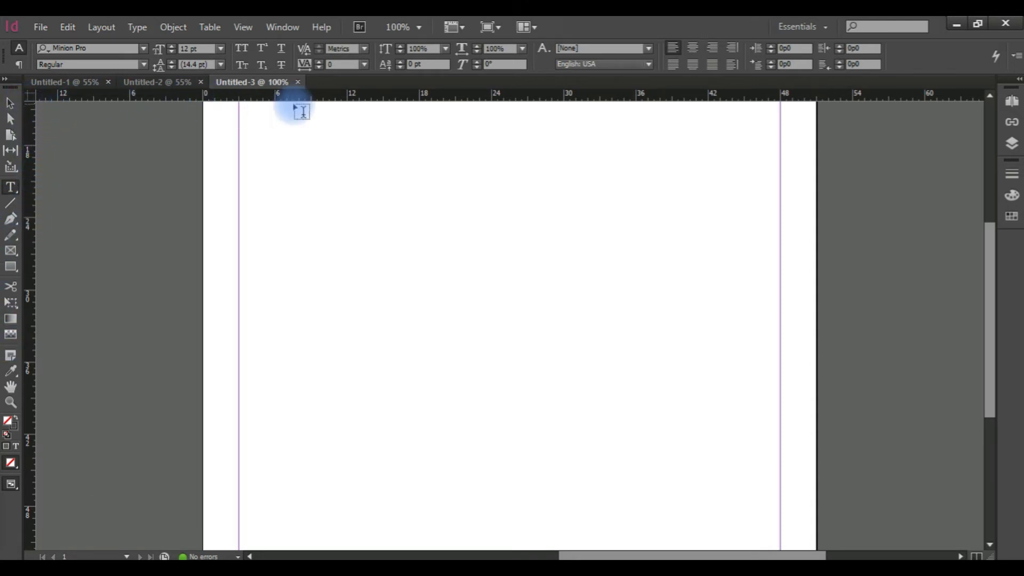
pyautogui.click(241, 28)
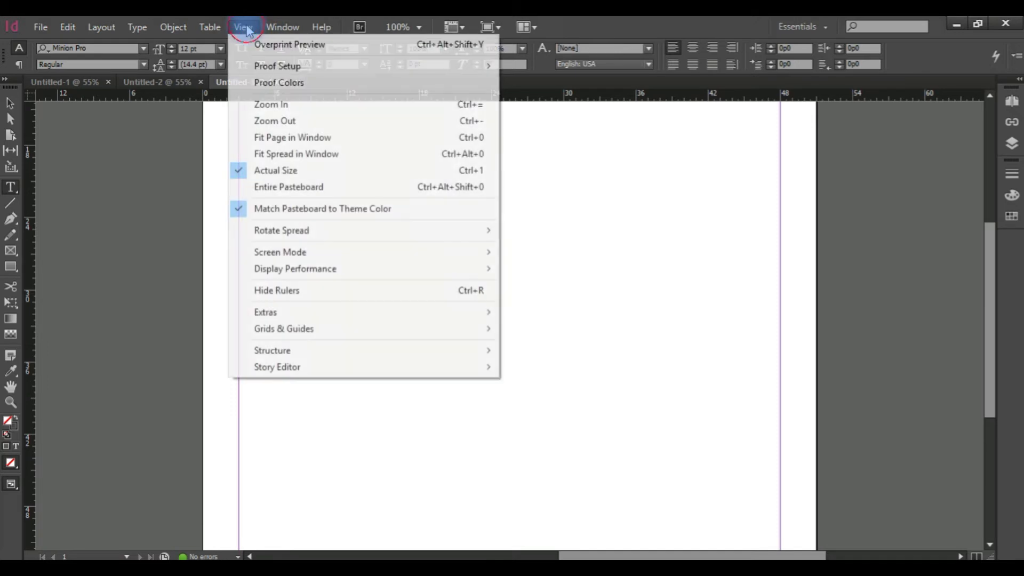
pyautogui.click(285, 294)
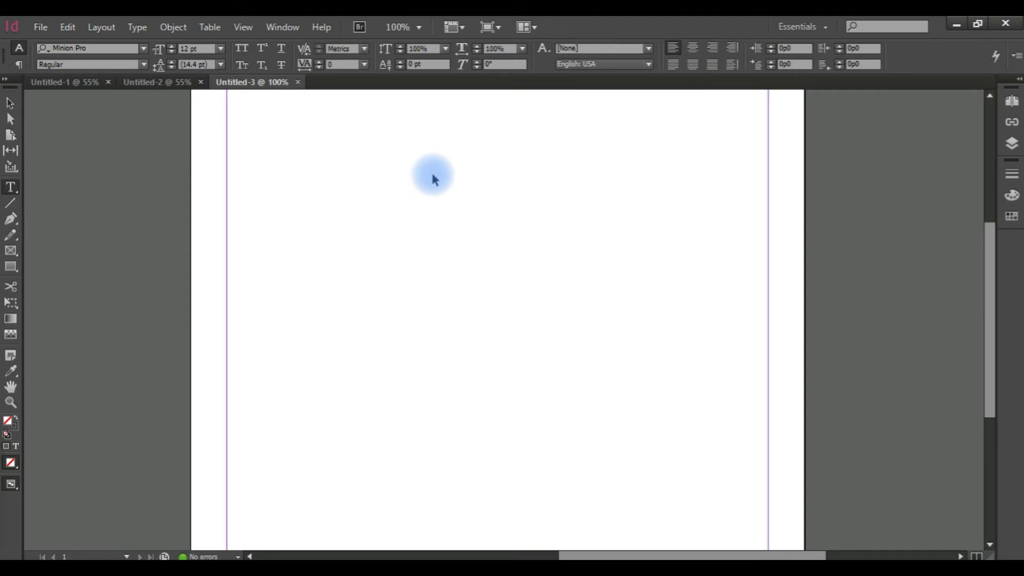
pyautogui.hotkey('ctrl', 'r')
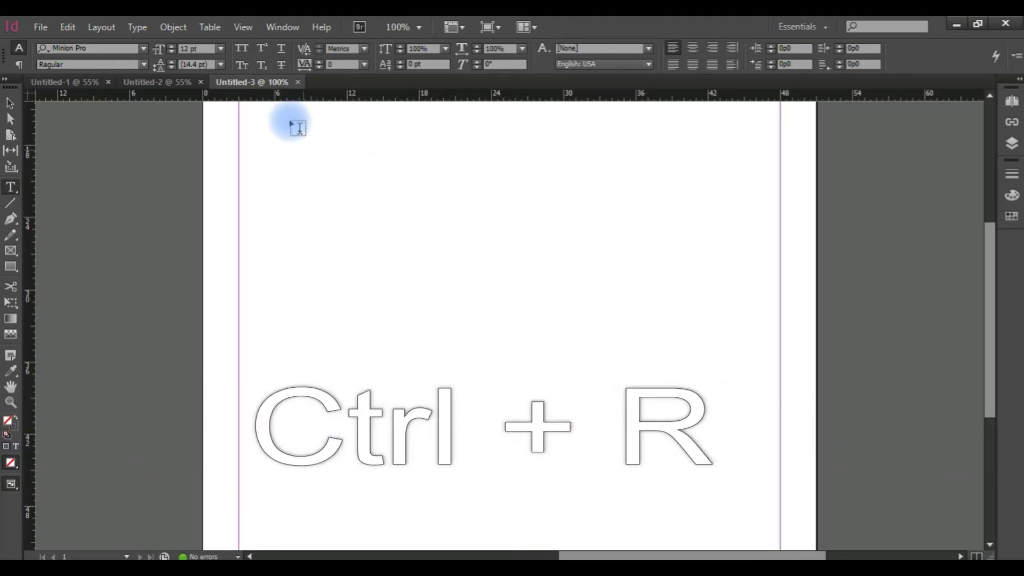
pyautogui.click(243, 28)
pyautogui.click(243, 27)
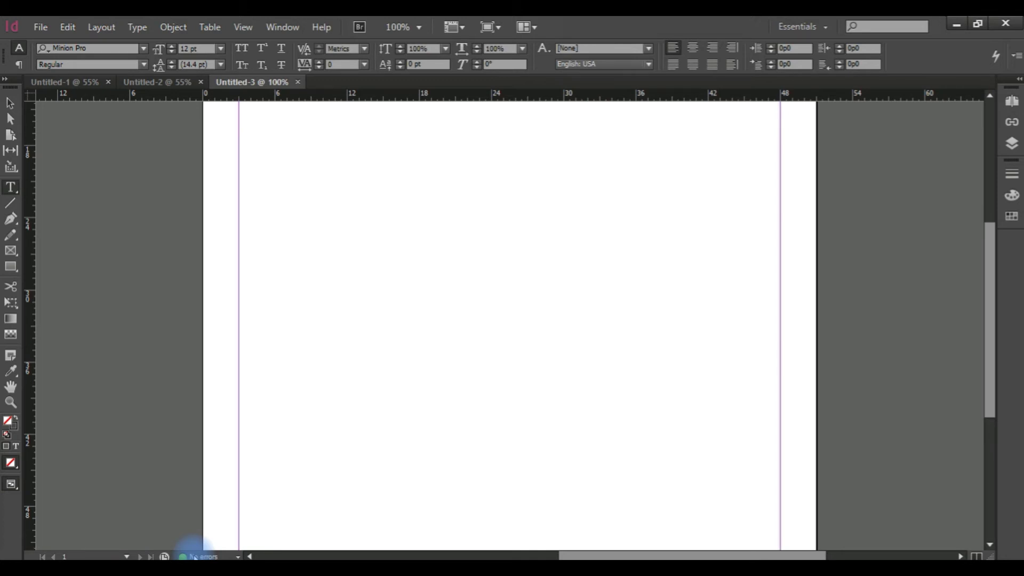
pyautogui.press('v')
pyautogui.hotkey('ctrl', '0')
# Step: Scroll the view so the whole Untitled-3 page sits centred at 55.5%
pyautogui.moveTo(491, 554); pyautogui.dragTo(544, 555)
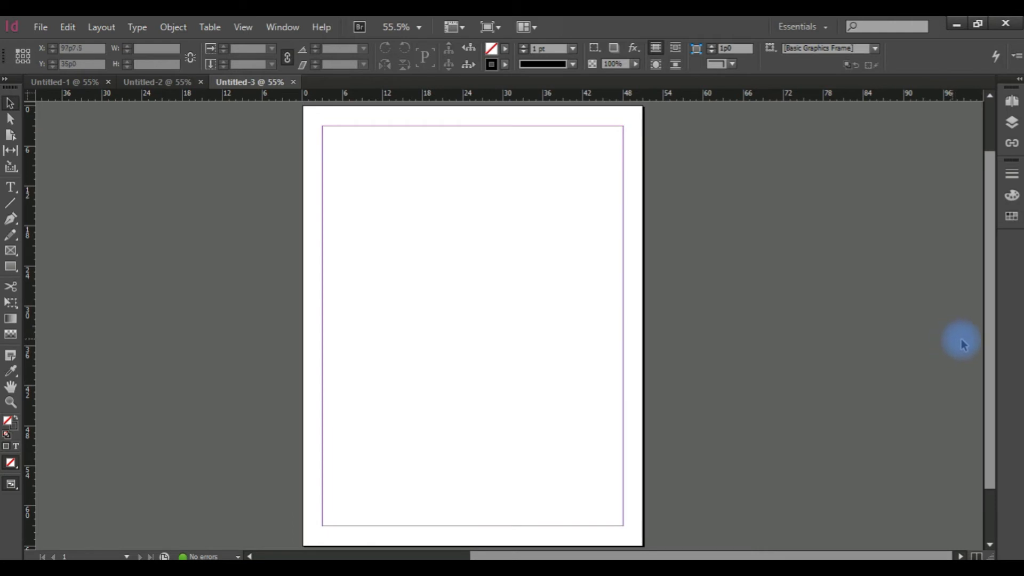
pyautogui.scroll(2, 980, 336)
pyautogui.scroll(-4, 983, 373)
pyautogui.scroll(3, 693, 304)
pyautogui.scroll(-3, 687, 303)
pyautogui.scroll(3, 693, 307)
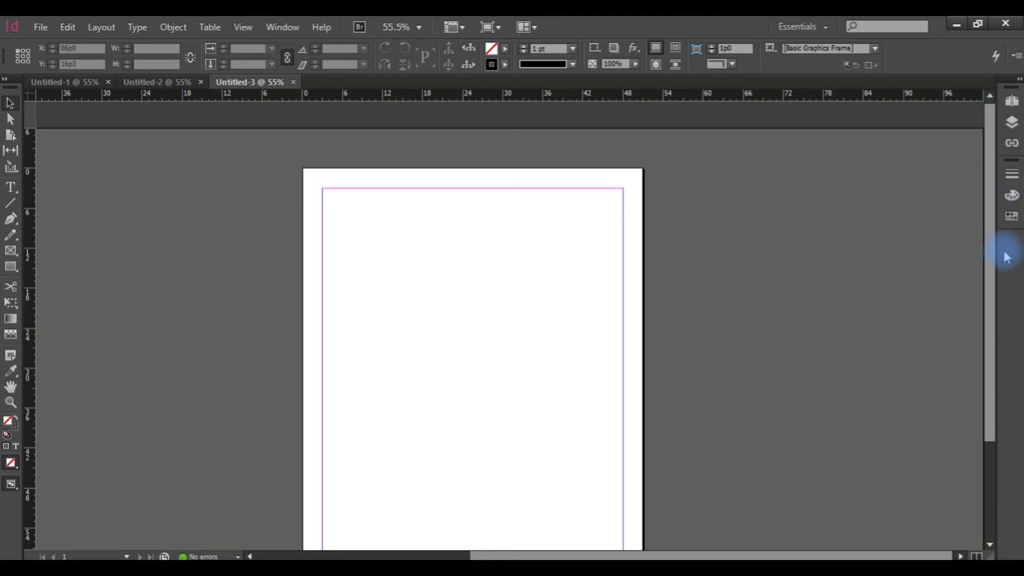
pyautogui.scroll(-3, 972, 275)
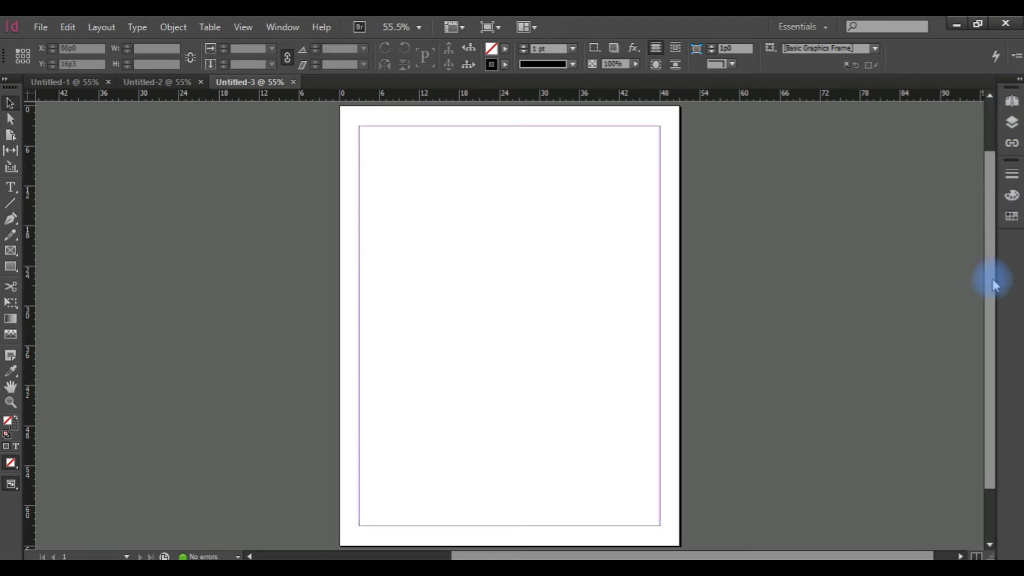
# Step: Toggle the panel dock open and closed, zoom to 100% with Ctrl+1, and widen the dock to show panel names
pyautogui.click(1017, 84)
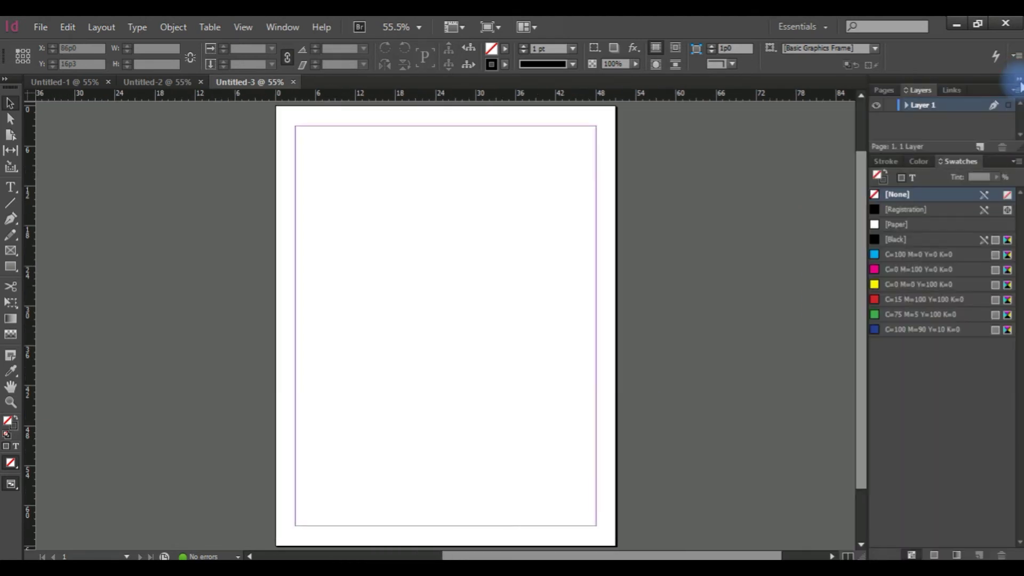
pyautogui.hotkey('ctrl', '1')
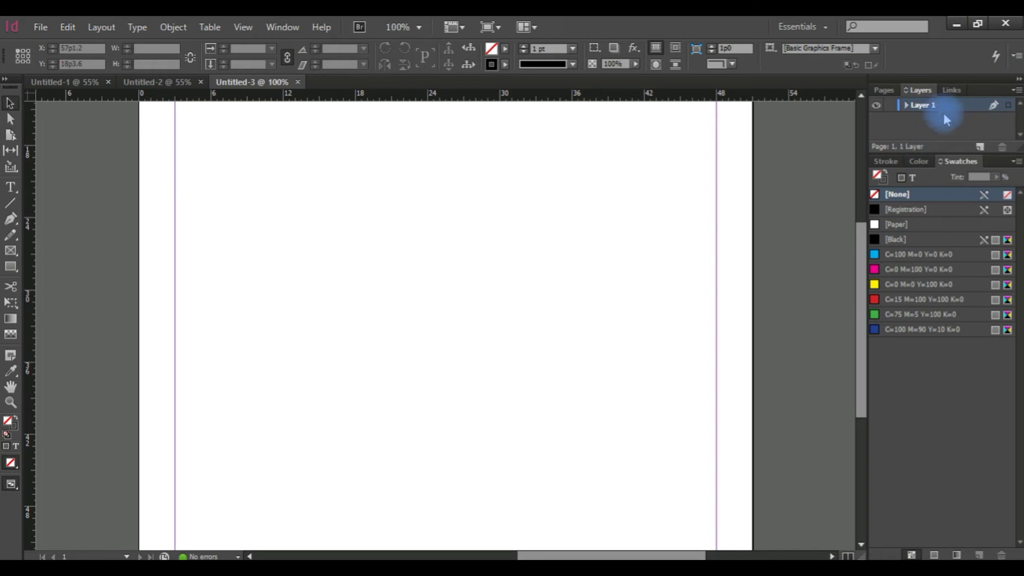
pyautogui.click(1017, 79)
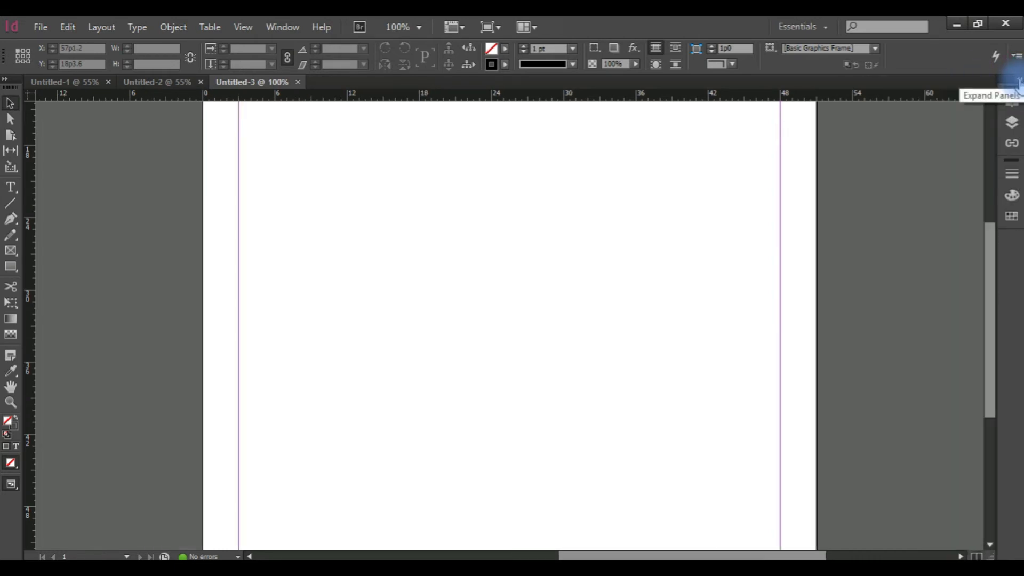
pyautogui.click(1018, 83)
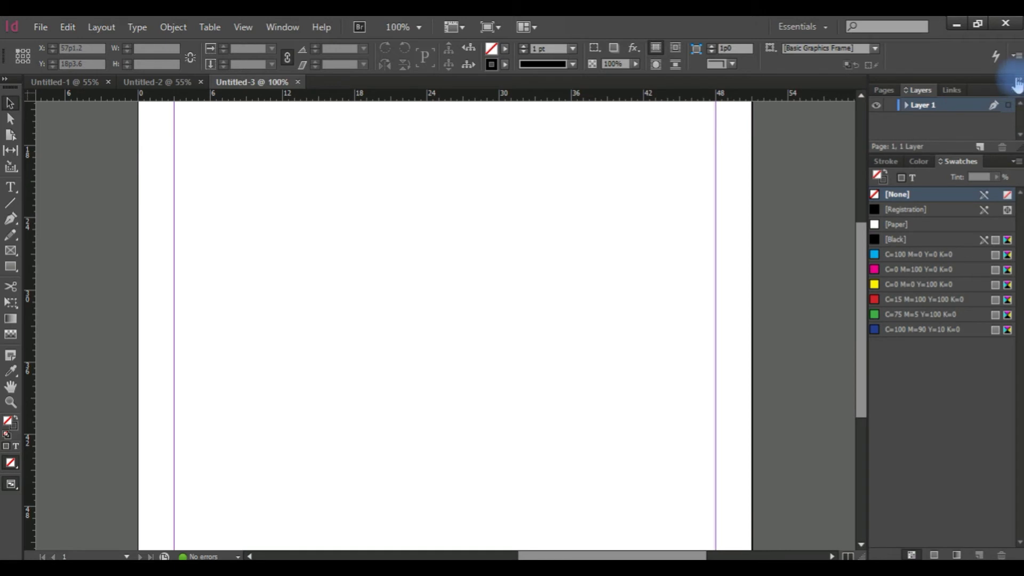
pyautogui.click(1018, 81)
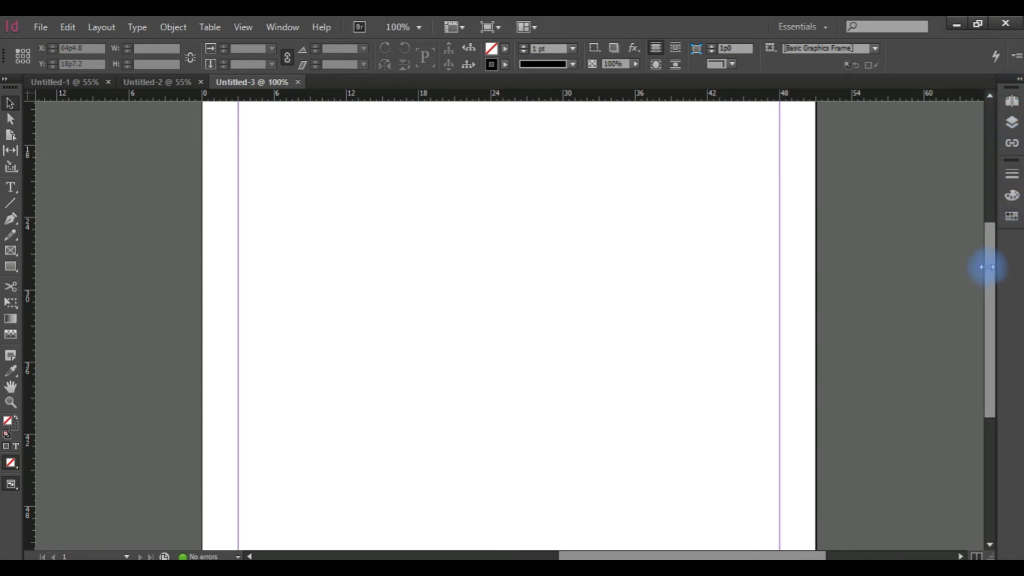
pyautogui.click(1017, 79)
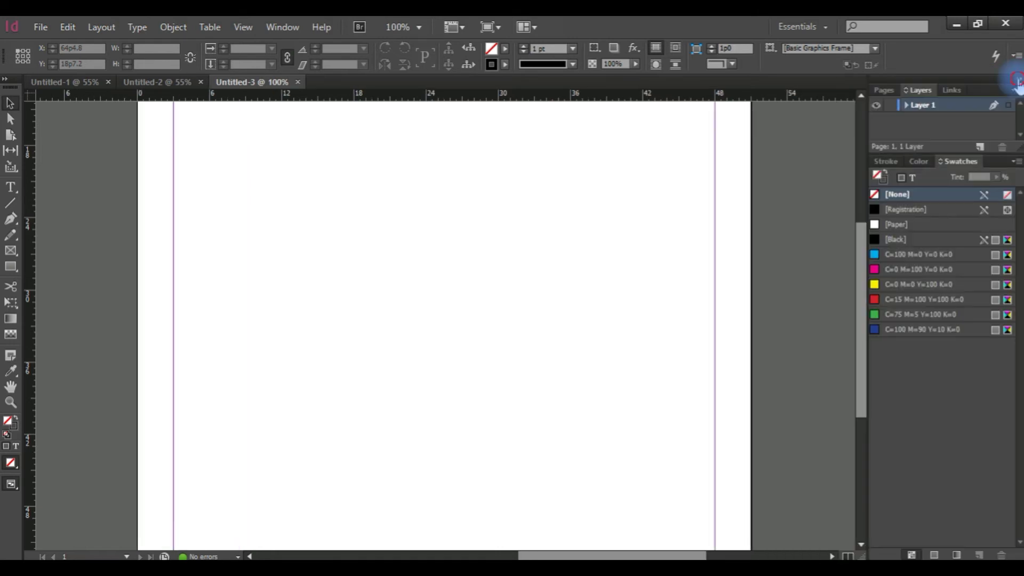
pyautogui.click(1017, 79)
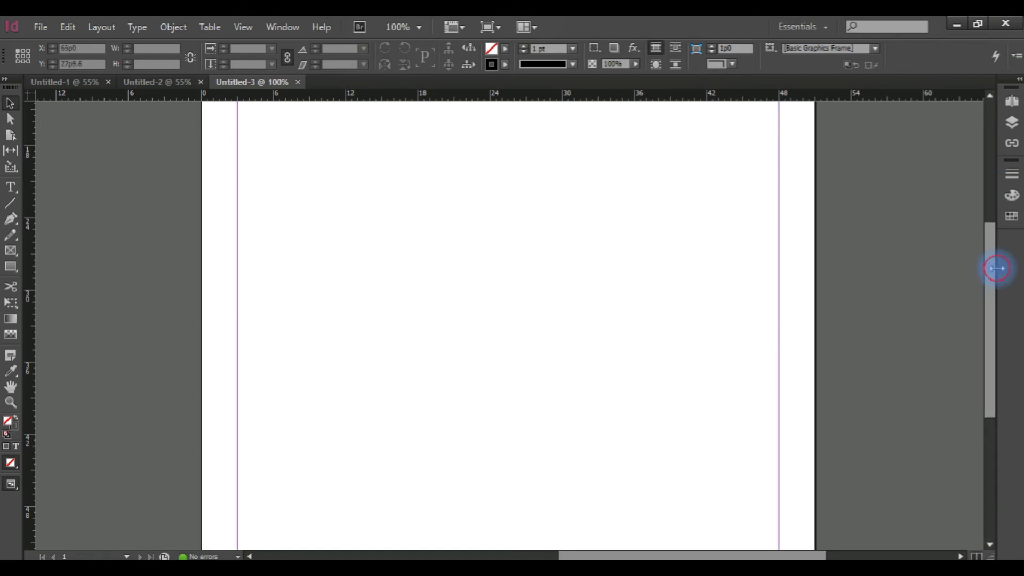
pyautogui.moveTo(996, 268)
pyautogui.mouseDown()
pyautogui.moveTo(896, 270)
pyautogui.moveTo(906, 266)
pyautogui.mouseUp()
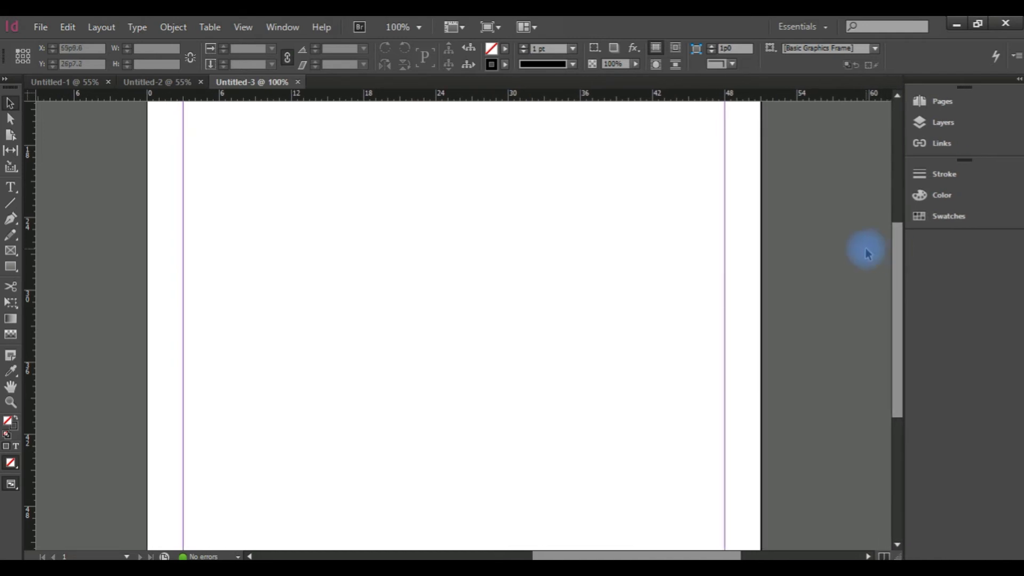
# Step: Open the Pages panel from the dock, try the Layers and Links tabs, and reorder them
pyautogui.click(946, 110)
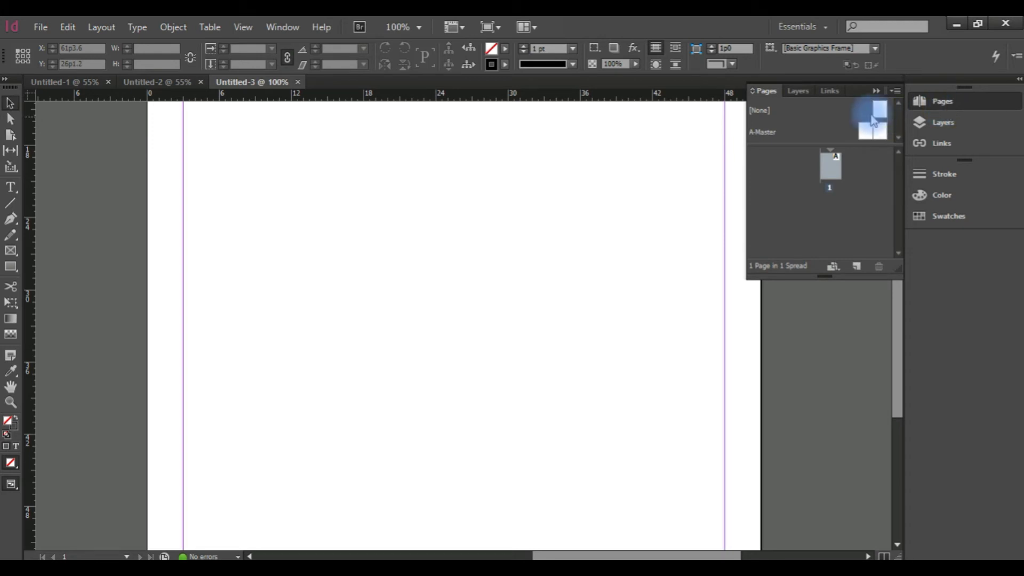
pyautogui.click(797, 91)
pyautogui.click(831, 92)
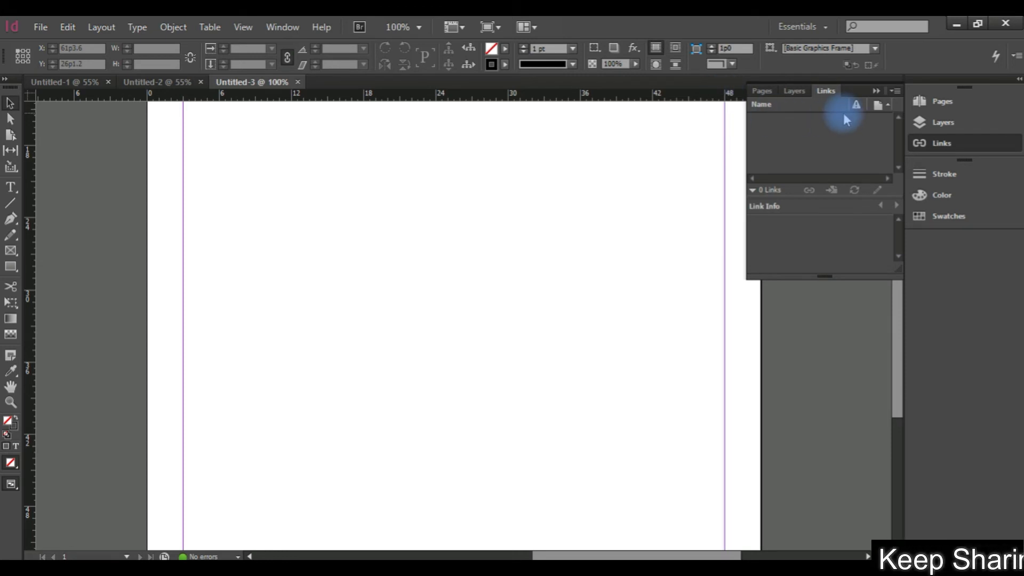
pyautogui.click(796, 98)
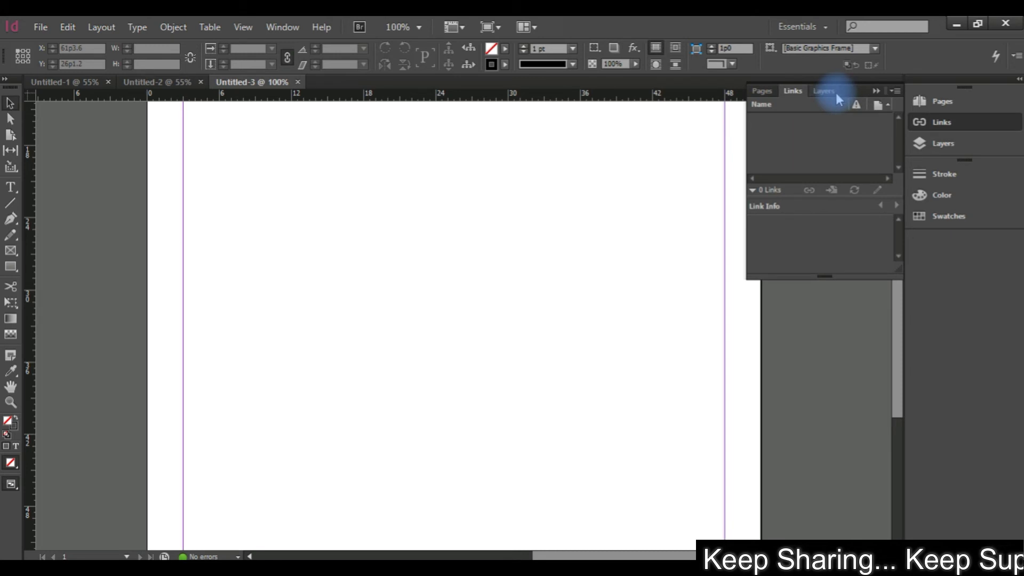
pyautogui.click(825, 91)
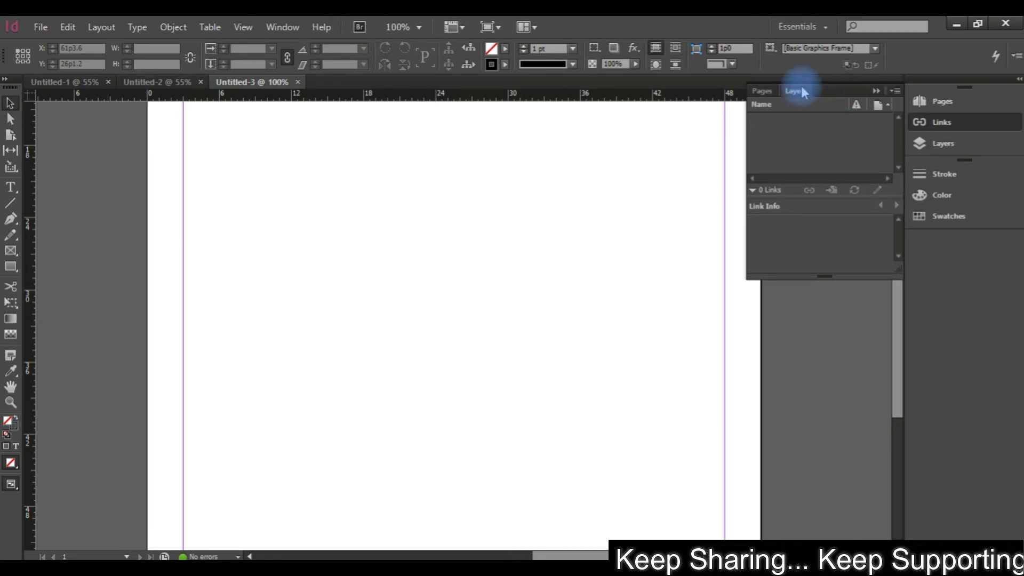
pyautogui.click(766, 95)
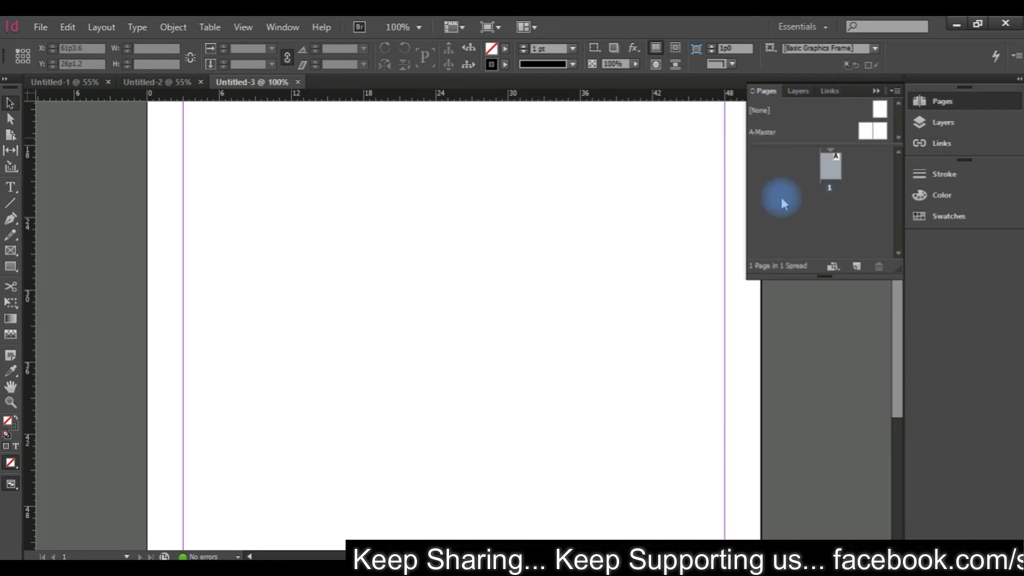
# Step: Enlarge the Pages panel, toggle it between compact and tall sizes, and select page 1
pyautogui.moveTo(820, 276); pyautogui.dragTo(839, 475)
pyautogui.moveTo(745, 482); pyautogui.dragTo(558, 496)
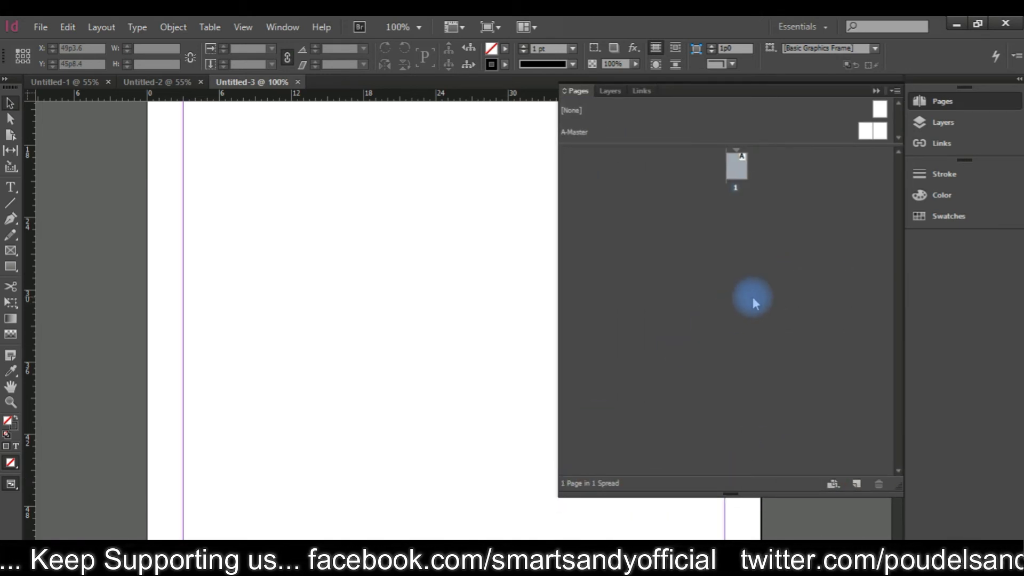
pyautogui.doubleClick(567, 100)
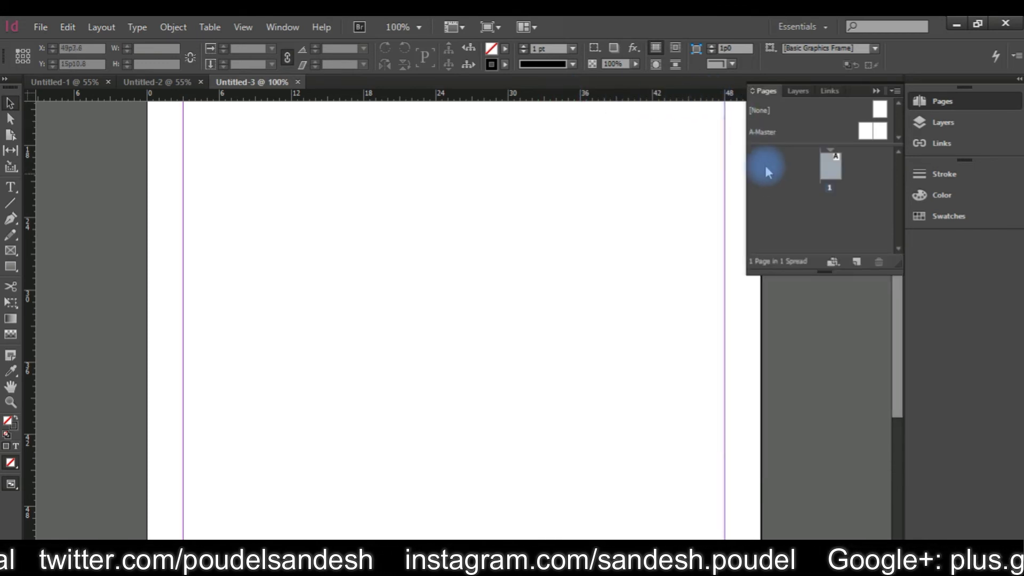
pyautogui.doubleClick(752, 94)
pyautogui.click(729, 178)
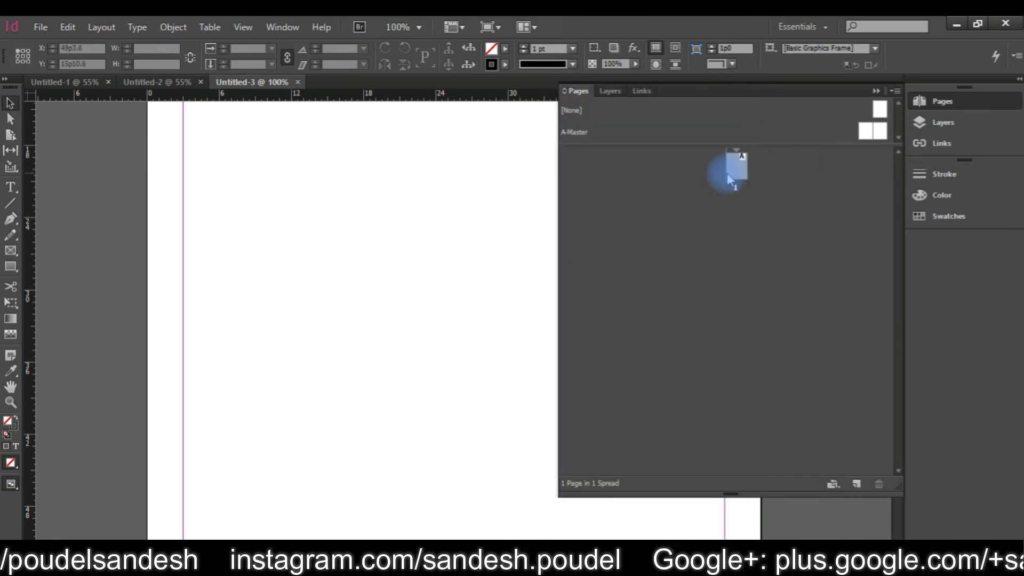
pyautogui.doubleClick(564, 92)
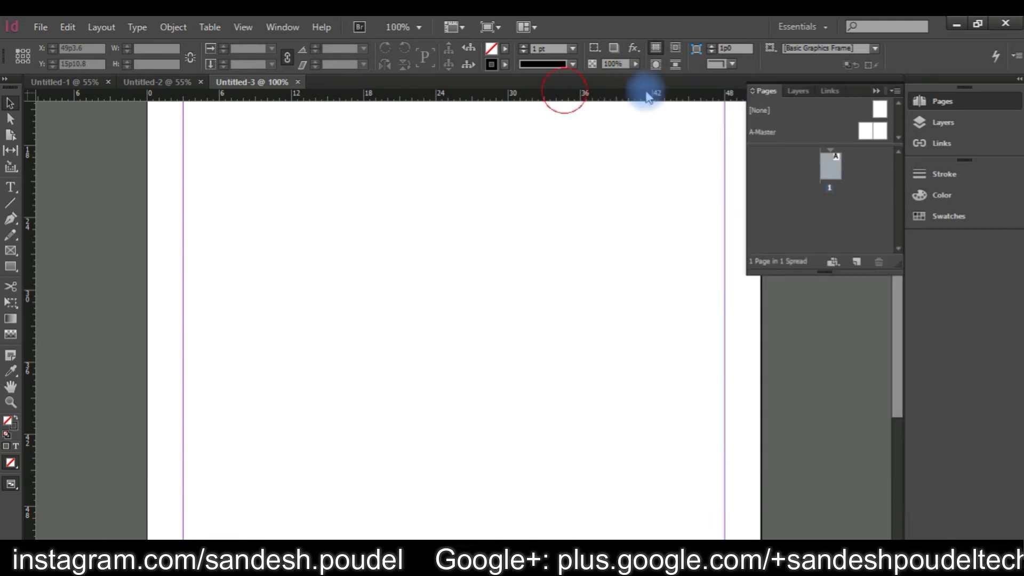
pyautogui.doubleClick(752, 91)
# Step: Show the Layers, Links, Stroke, Color and Swatches panels, then open the compact Pages panel's menu
pyautogui.click(969, 119)
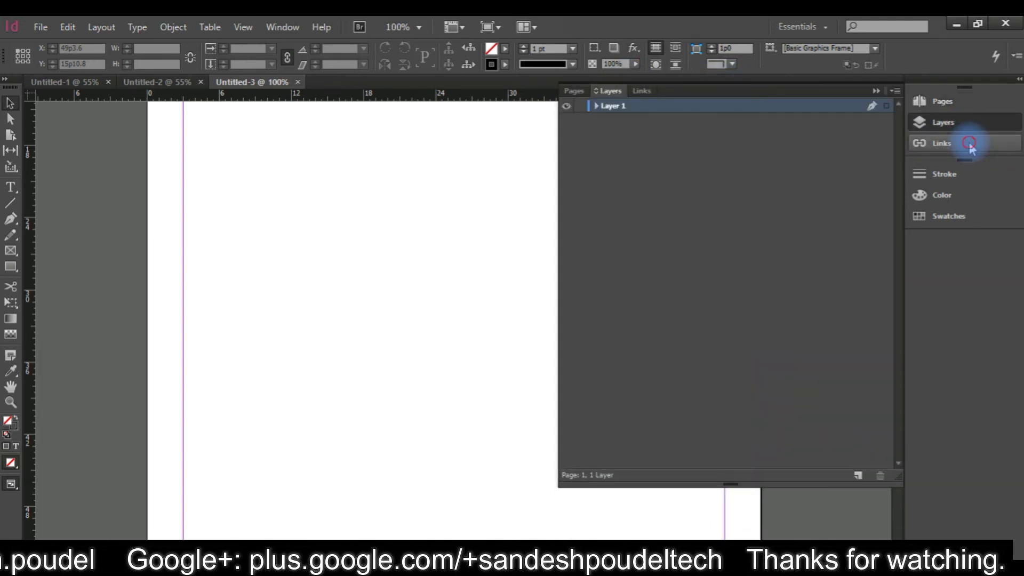
pyautogui.click(969, 143)
pyautogui.click(971, 174)
pyautogui.click(969, 197)
pyautogui.click(969, 216)
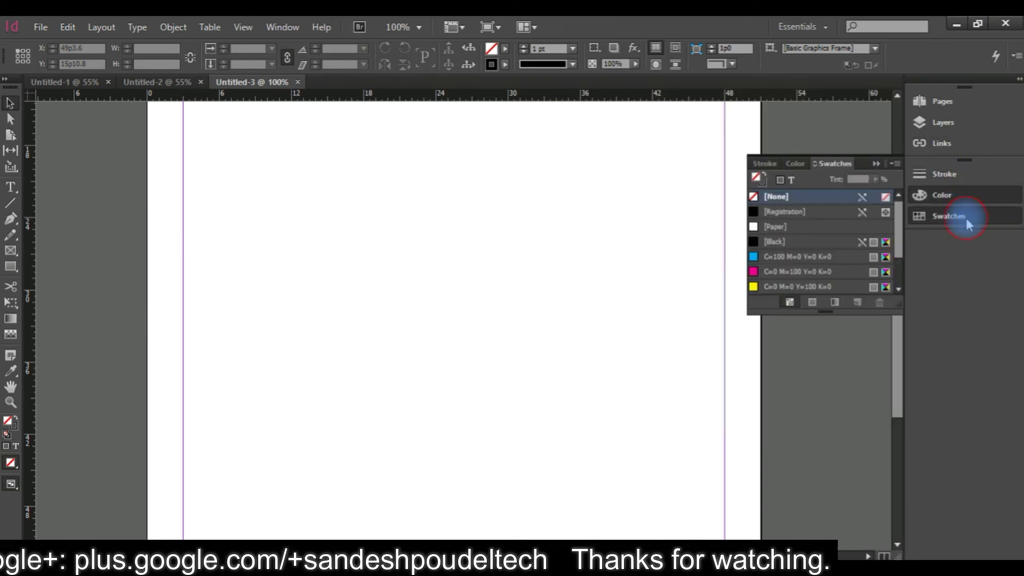
pyautogui.click(938, 101)
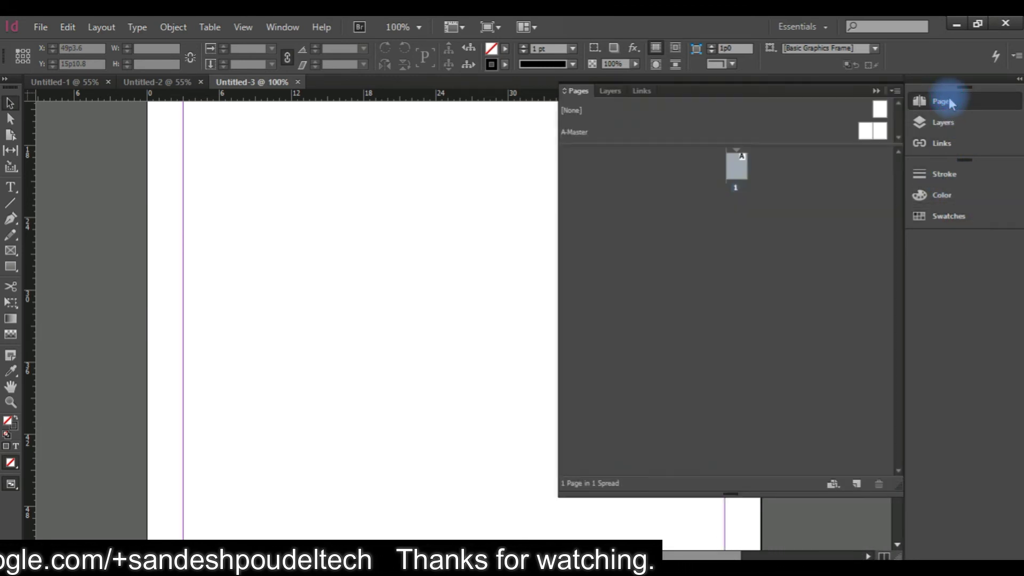
pyautogui.doubleClick(566, 91)
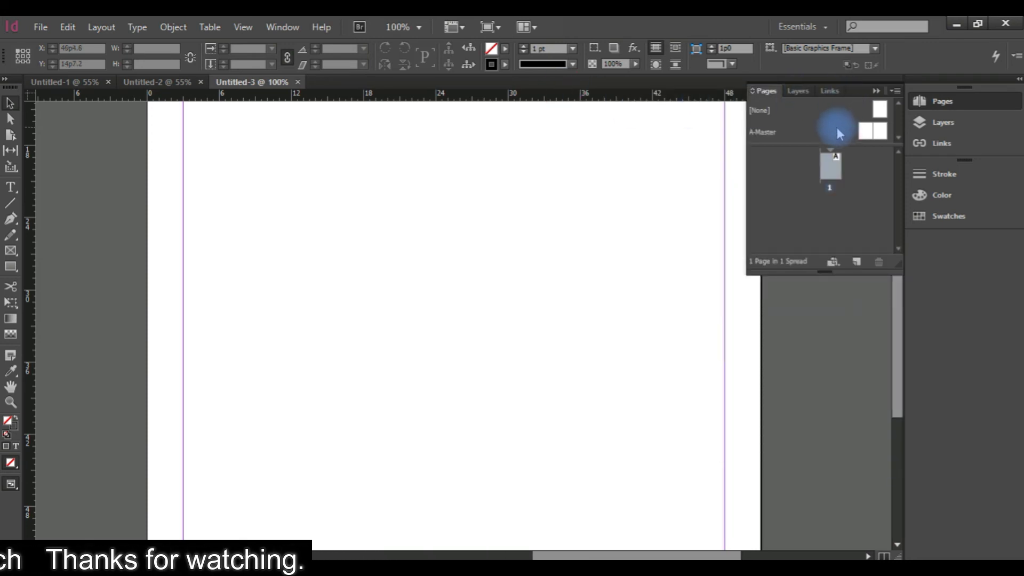
pyautogui.click(896, 92)
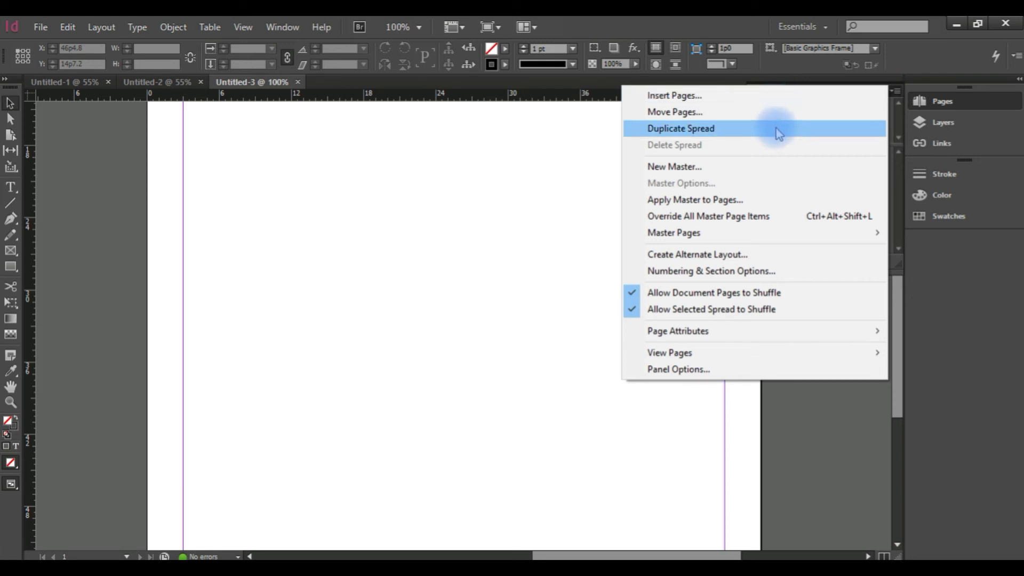
# Step: Switch the flyout from Pages to Layers, check its options menu, then shrink and close it
pyautogui.click(896, 97)
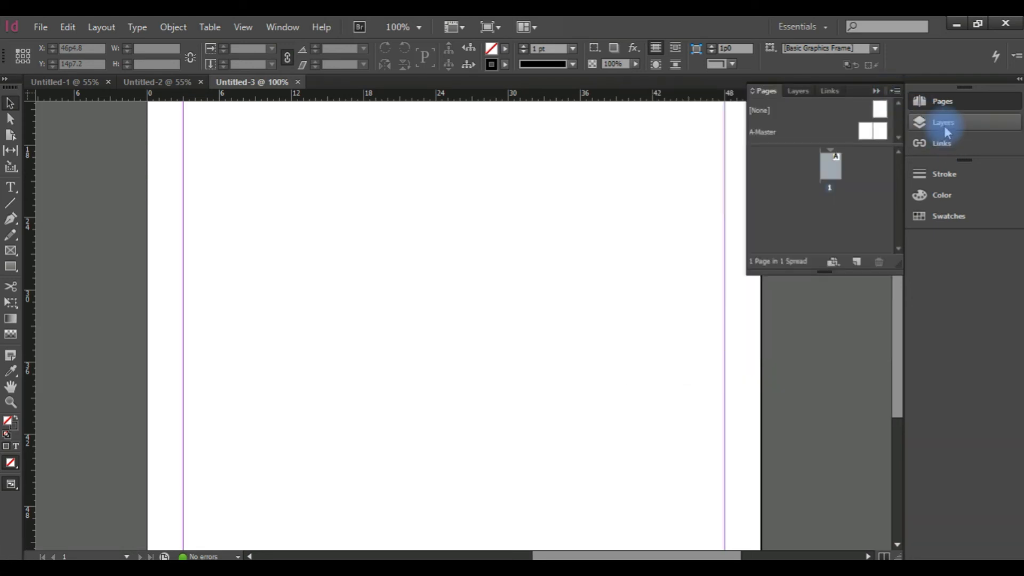
pyautogui.click(943, 127)
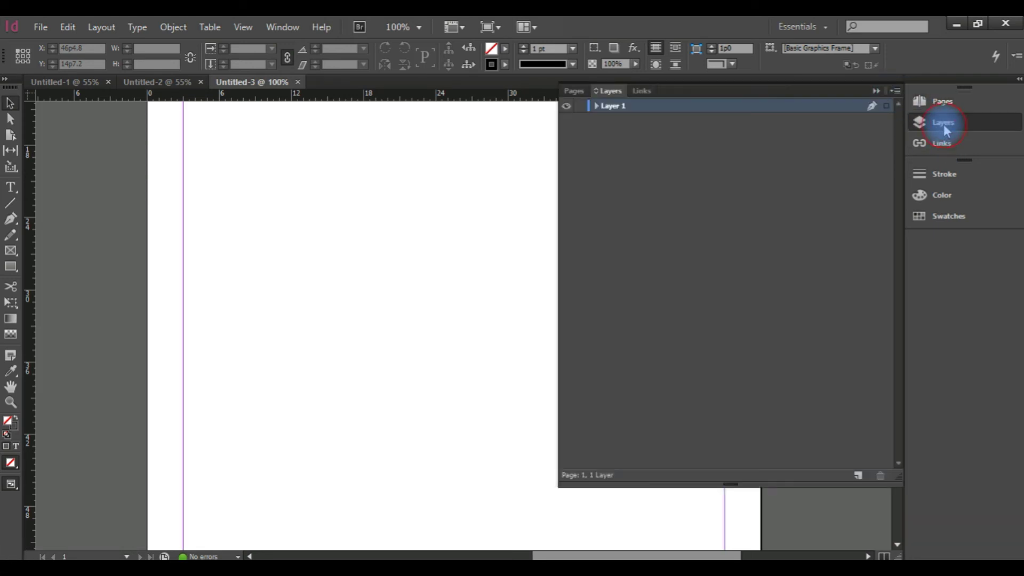
pyautogui.click(895, 92)
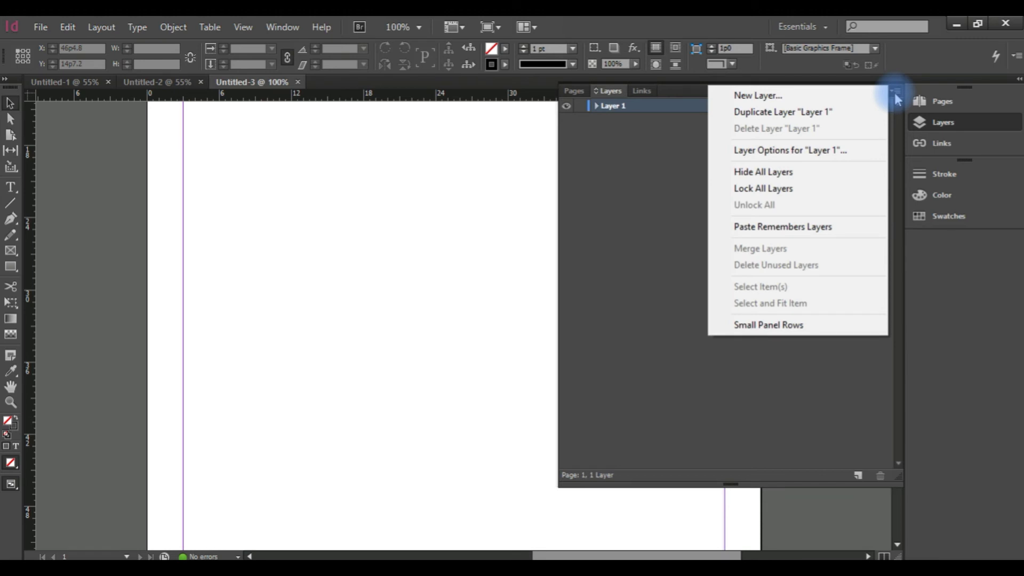
pyautogui.click(666, 222)
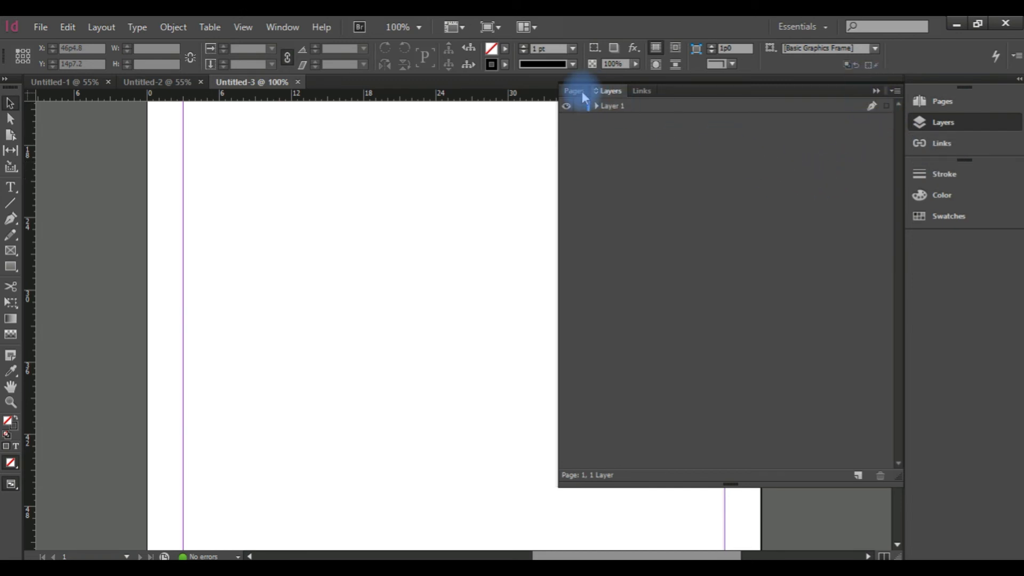
pyautogui.click(597, 90)
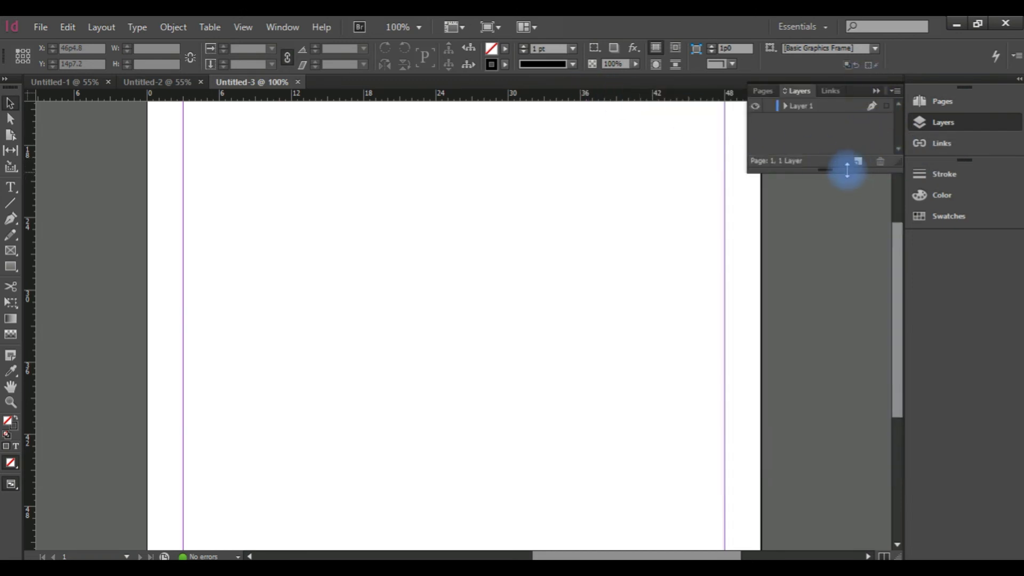
pyautogui.click(941, 122)
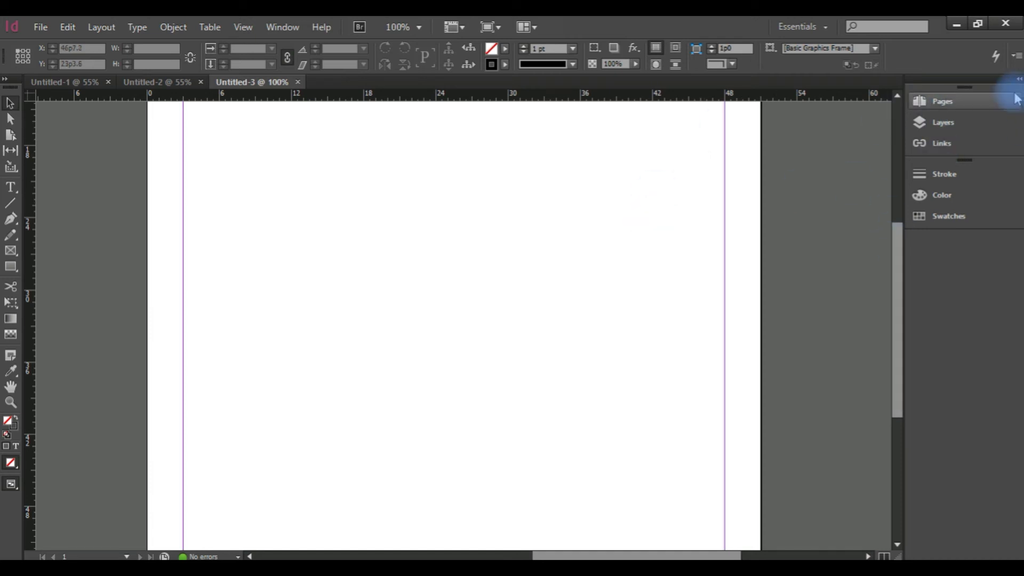
# Step: Reopen the Pages, Layers and Links flyout on the Layers tab and shrink it to compact size
pyautogui.click(953, 106)
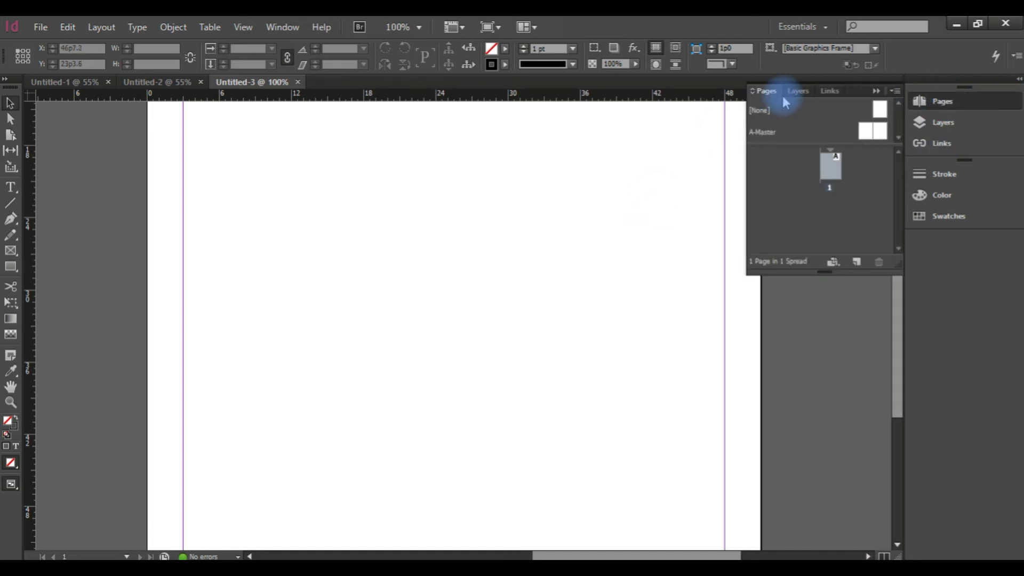
pyautogui.click(768, 91)
pyautogui.click(916, 101)
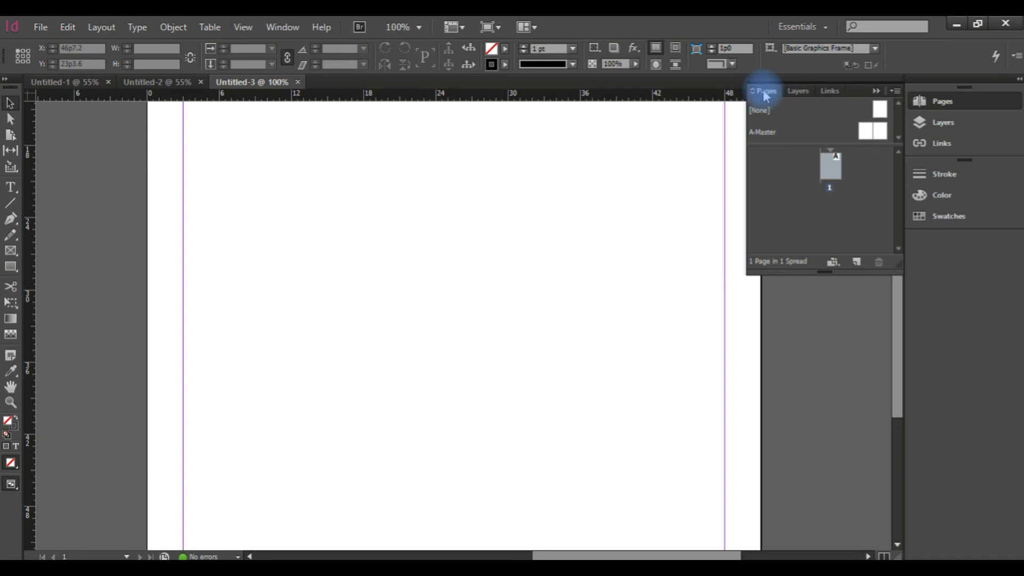
pyautogui.click(788, 90)
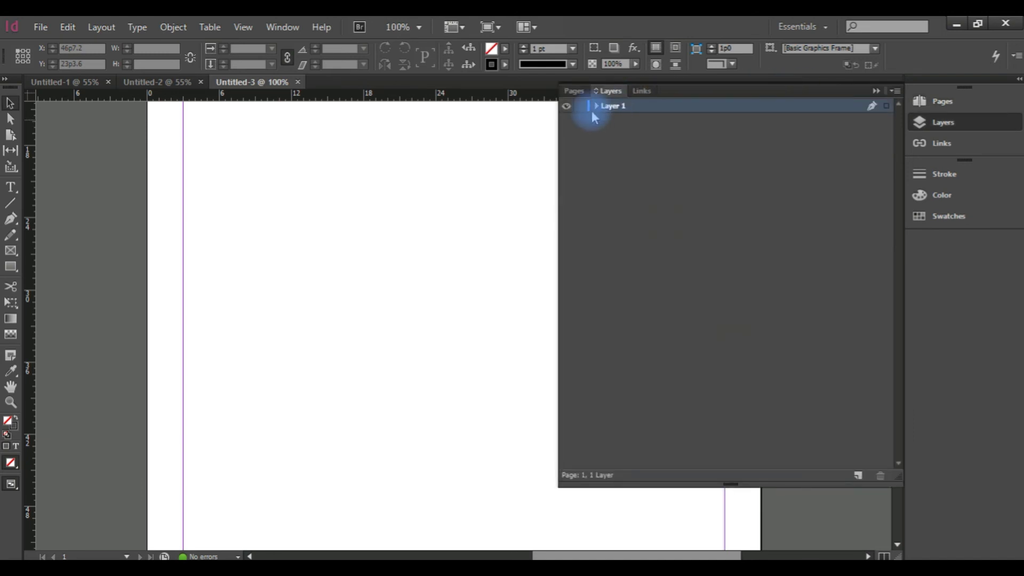
pyautogui.click(594, 90)
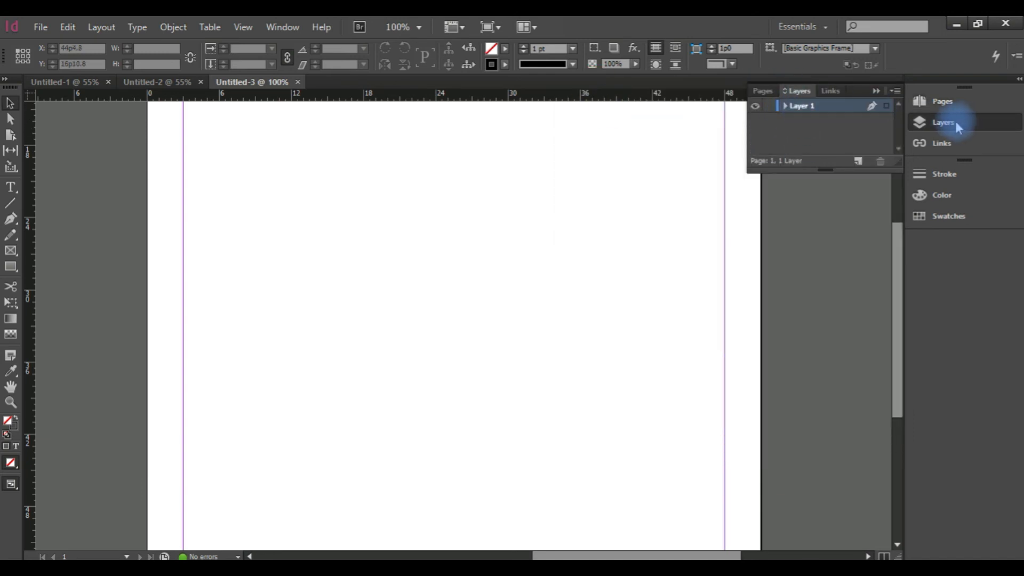
# Step: Pull the Pages panel out to the left, dock it back ahead of Links and Layers, and collapse the dock
pyautogui.click(1019, 78)
pyautogui.click(885, 91)
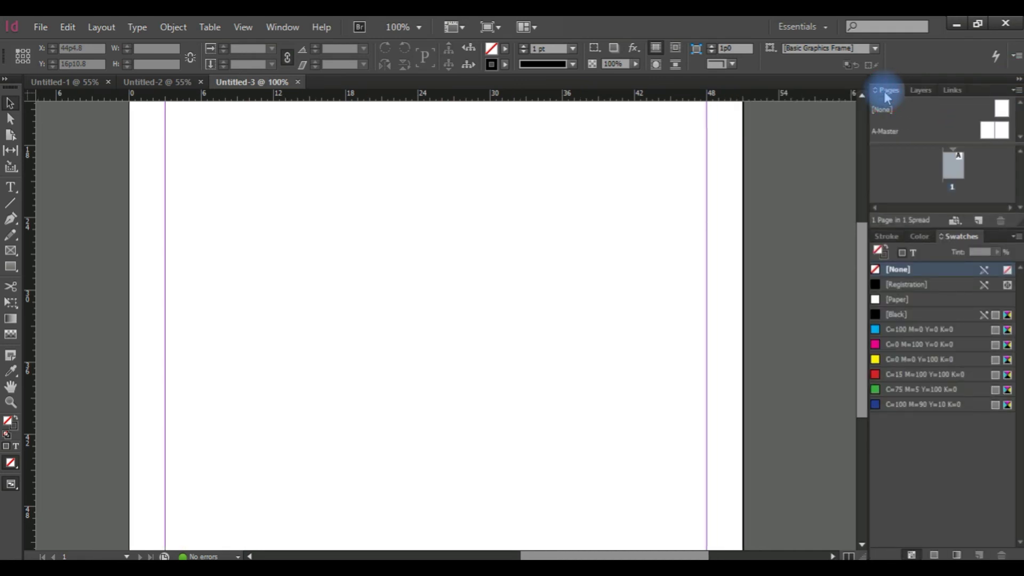
pyautogui.moveTo(890, 96); pyautogui.dragTo(36, 202)
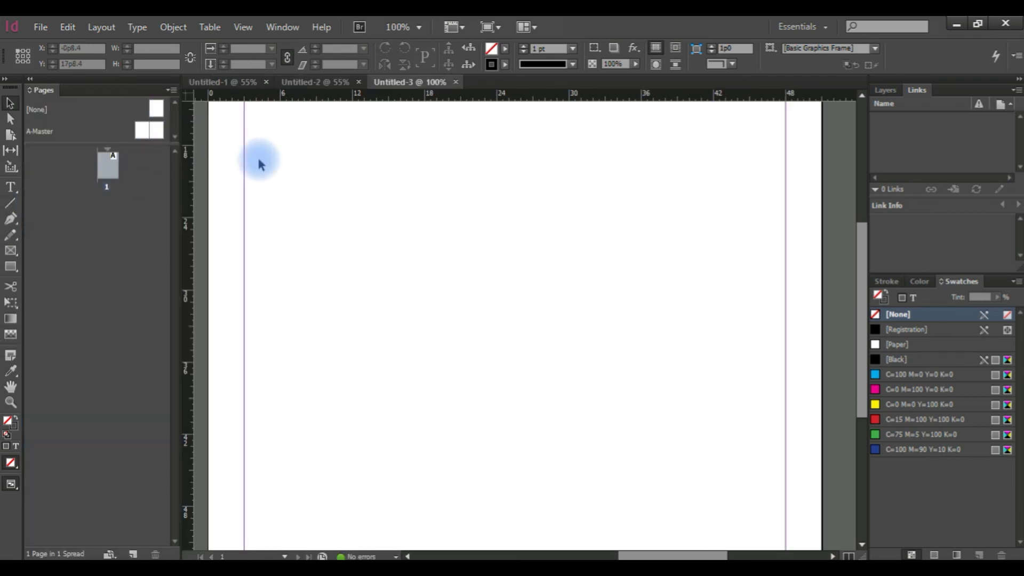
pyautogui.click(886, 91)
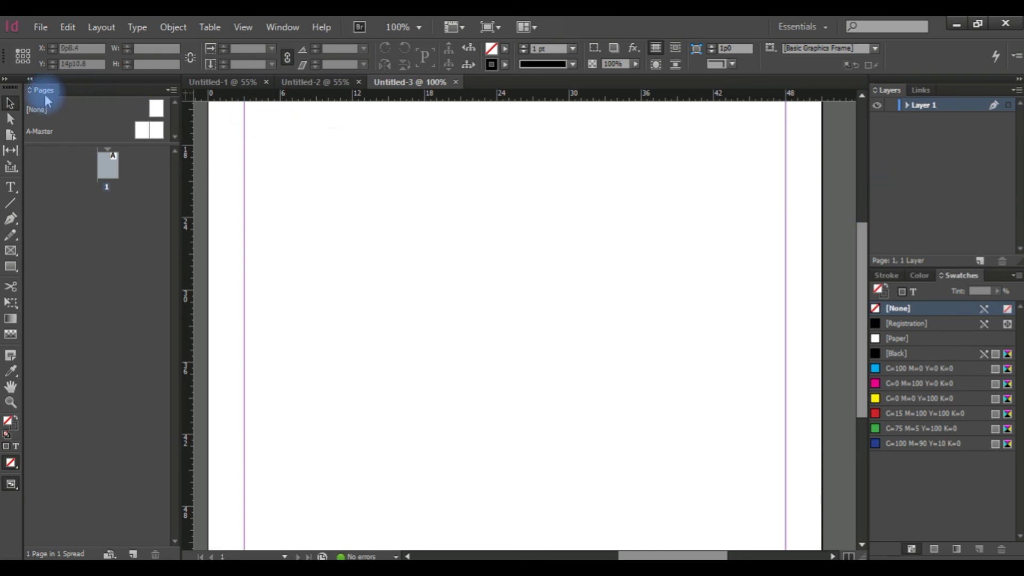
pyautogui.moveTo(46, 96); pyautogui.dragTo(966, 96)
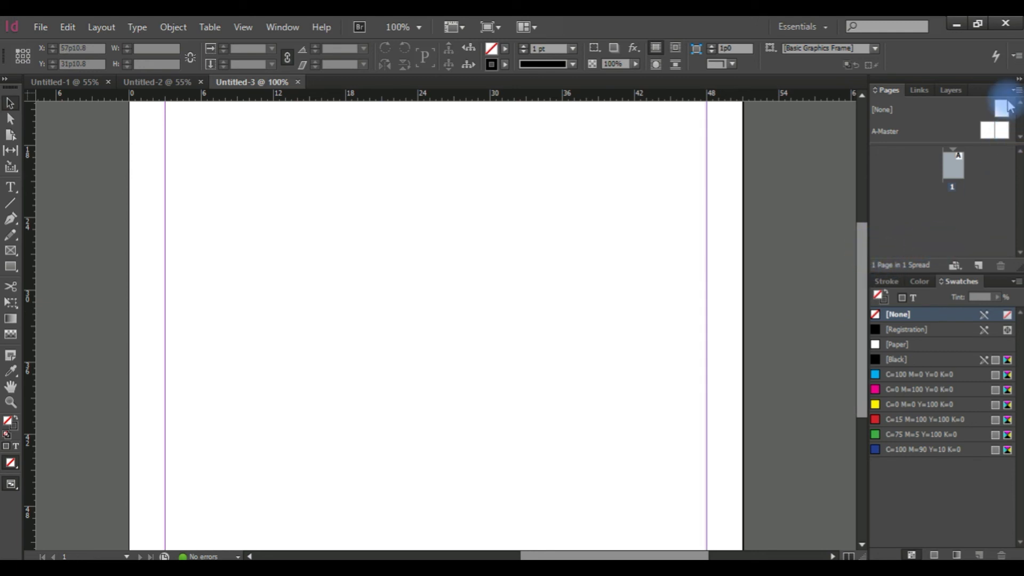
pyautogui.click(1016, 80)
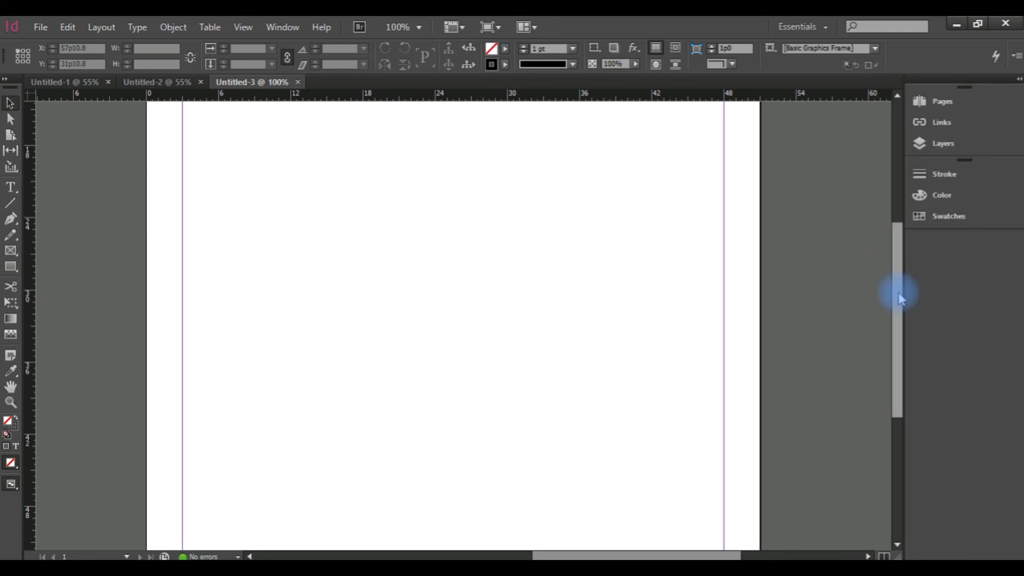
# Step: Narrow the dock to widen the canvas and bring up the Pages panel
pyautogui.moveTo(907, 292); pyautogui.dragTo(957, 296)
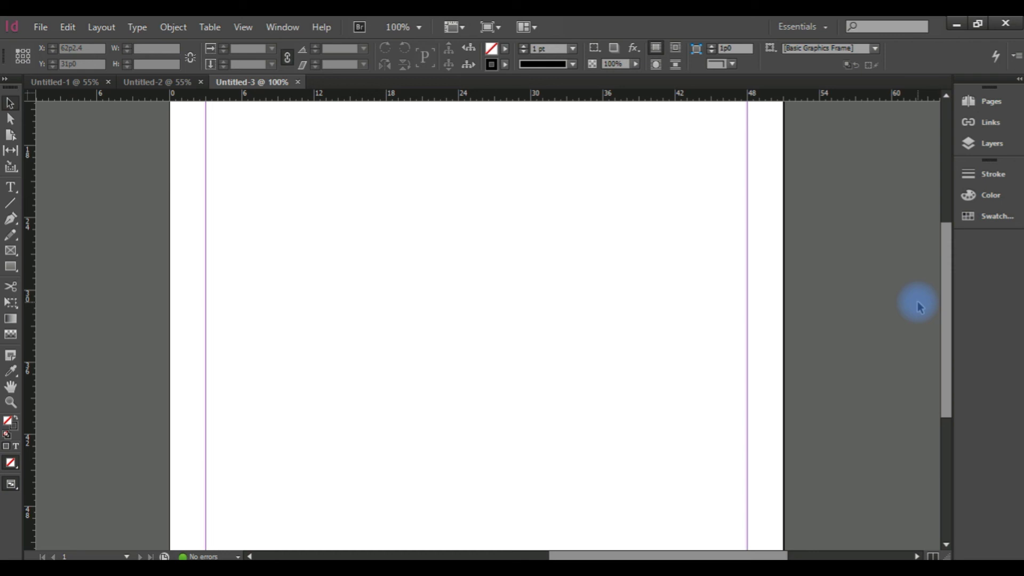
pyautogui.click(282, 30)
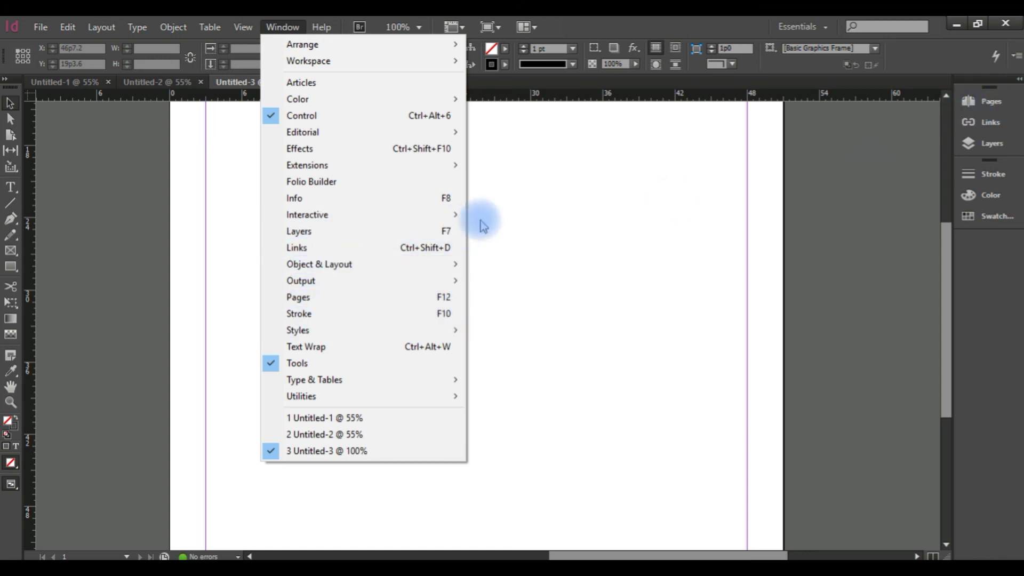
pyautogui.click(1019, 79)
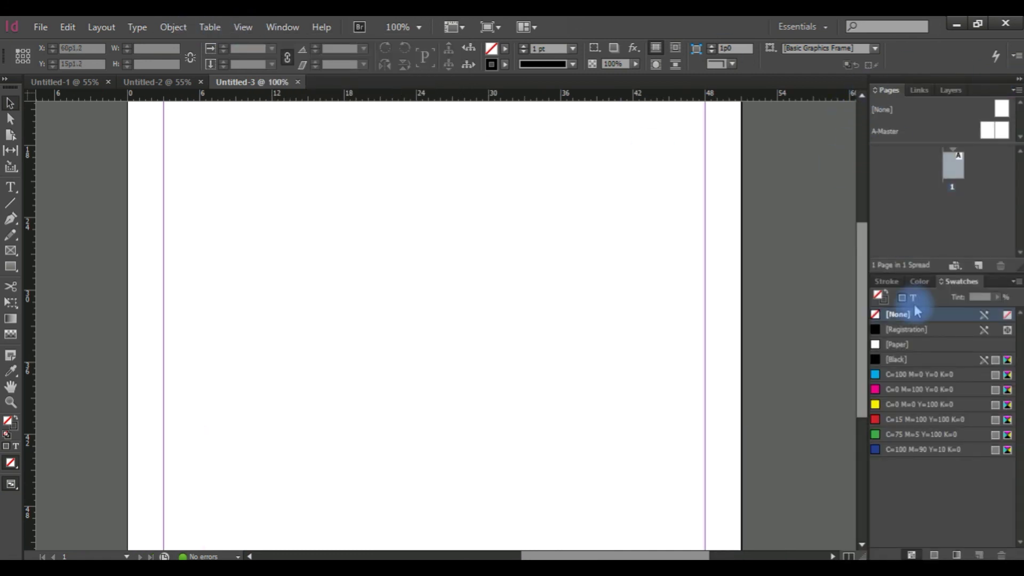
# Step: Show the Stroke panel in the lower group in place of Swatches, using the Window menu
pyautogui.click(285, 29)
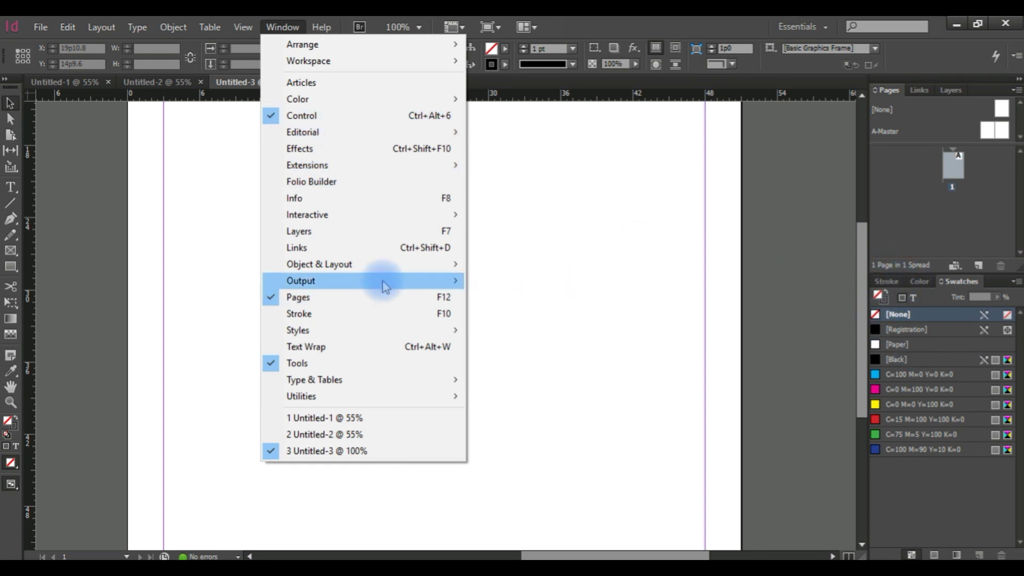
pyautogui.click(886, 281)
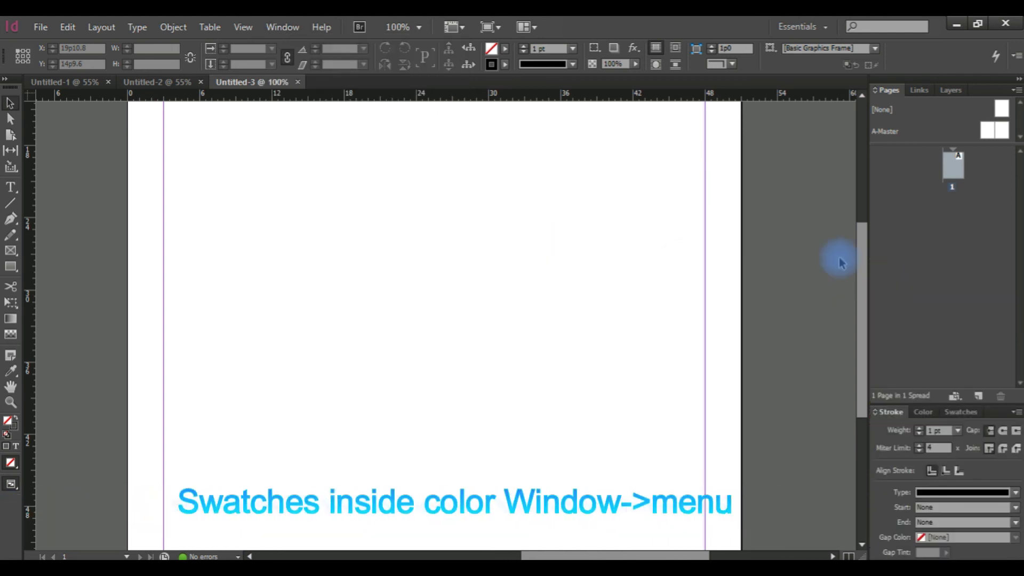
pyautogui.click(276, 33)
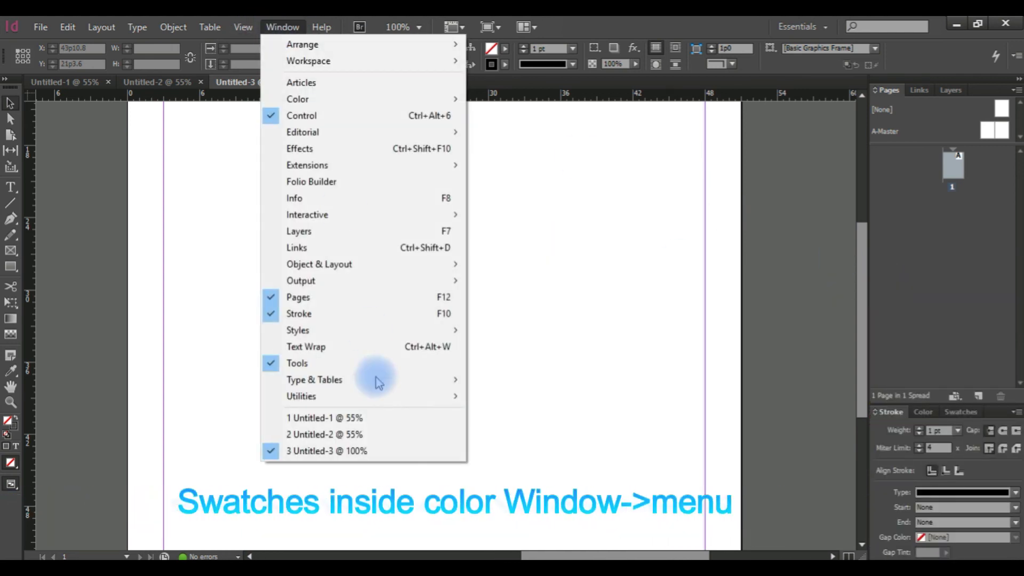
pyautogui.click(333, 205)
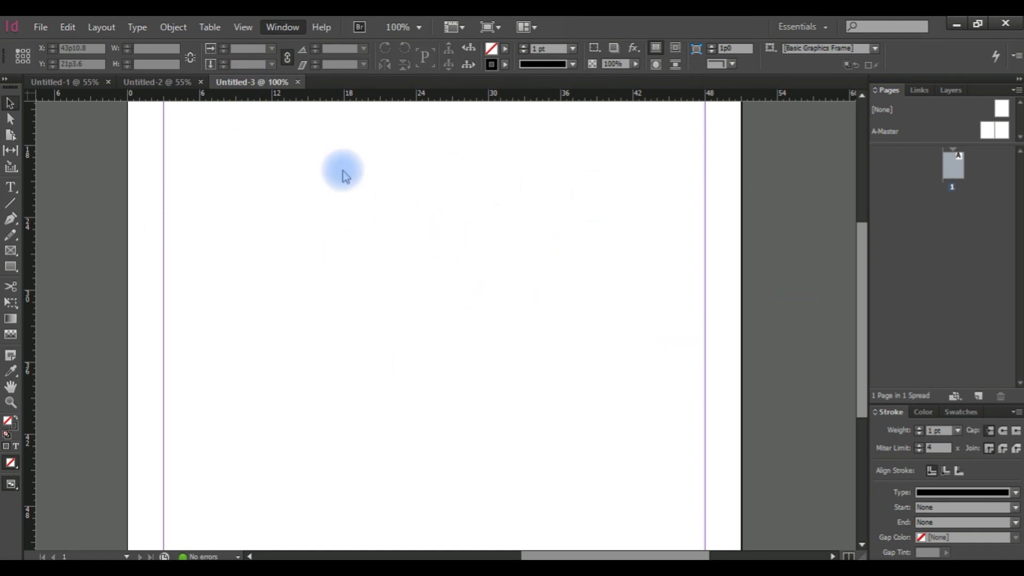
pyautogui.click(287, 30)
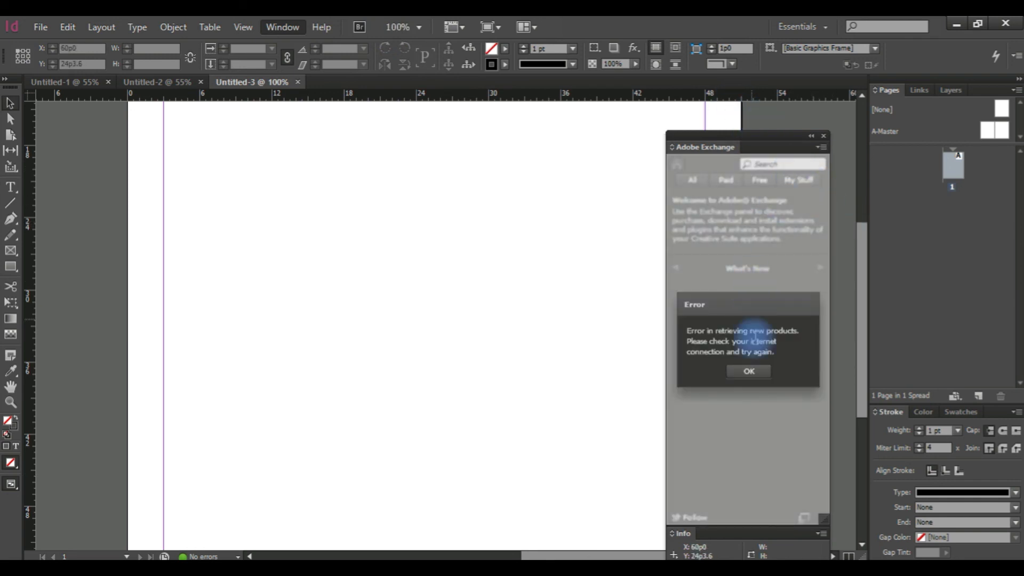
pyautogui.click(746, 372)
pyautogui.moveTo(797, 144); pyautogui.dragTo(661, 50)
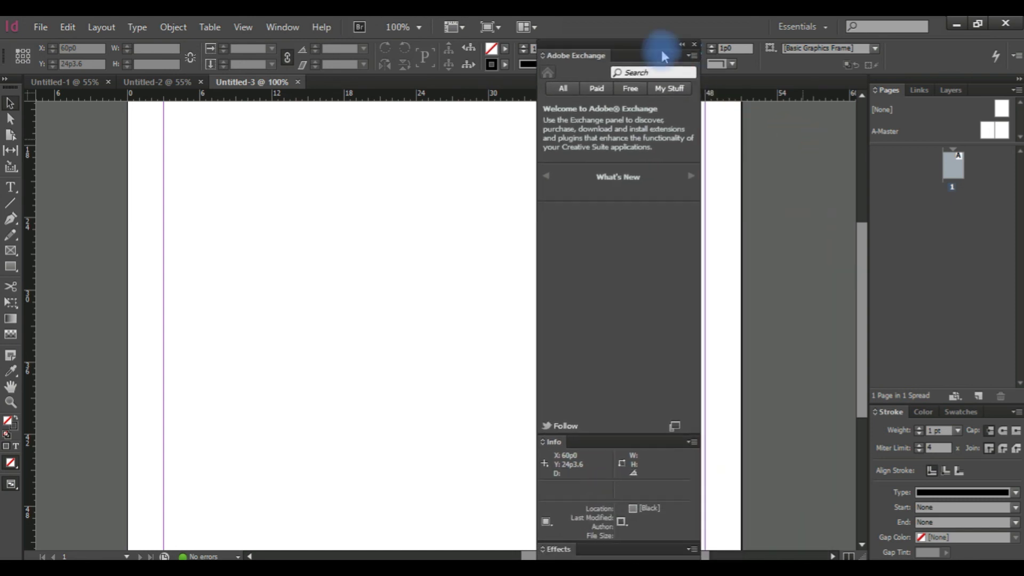
pyautogui.click(690, 443)
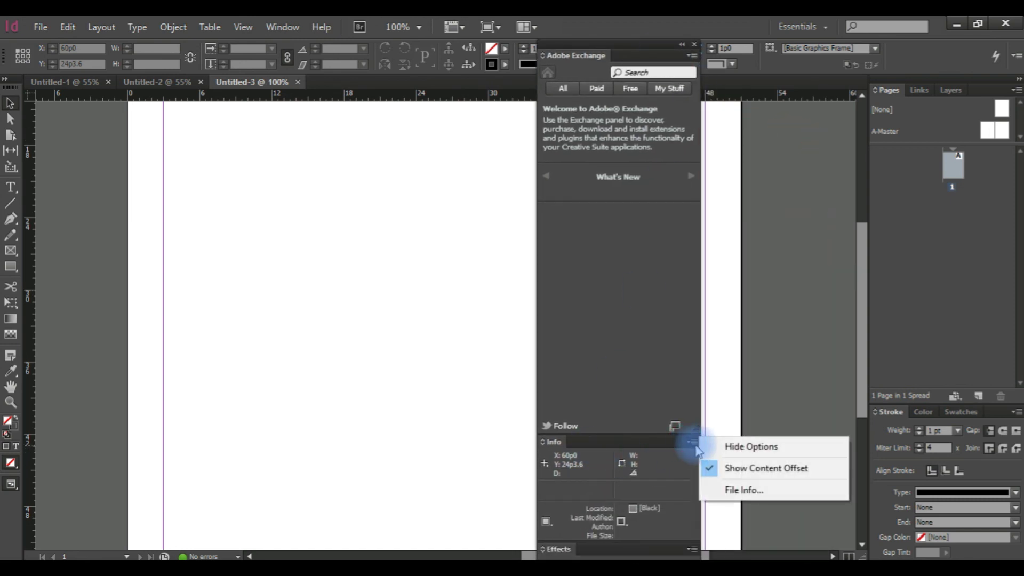
pyautogui.click(724, 469)
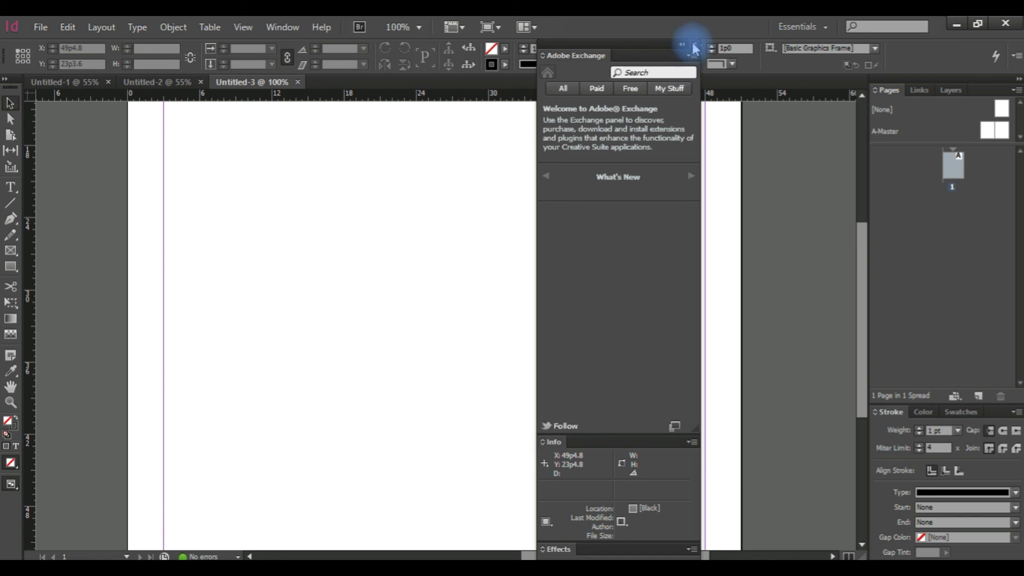
pyautogui.click(694, 46)
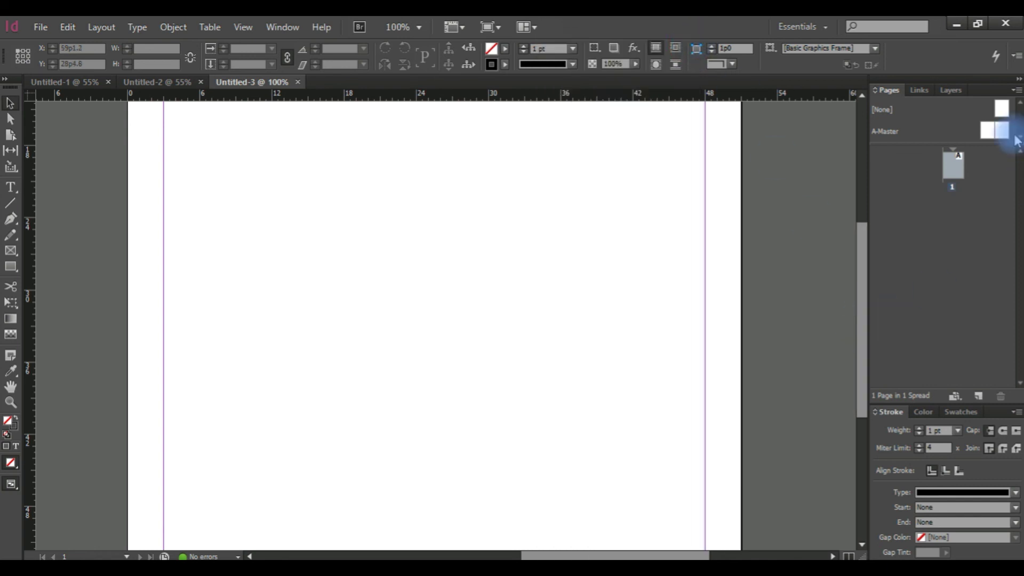